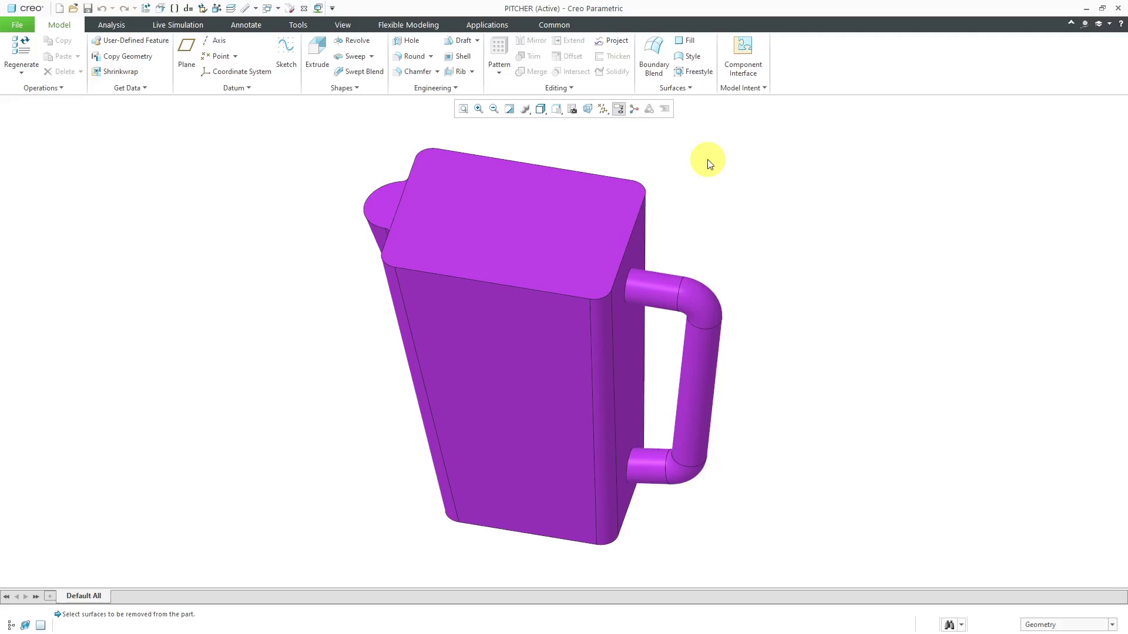
Start a Shell feature on the pitcher and show its removed-surface and thickness lists.
{"action": "left_click", "coordinate": [466, 58]}
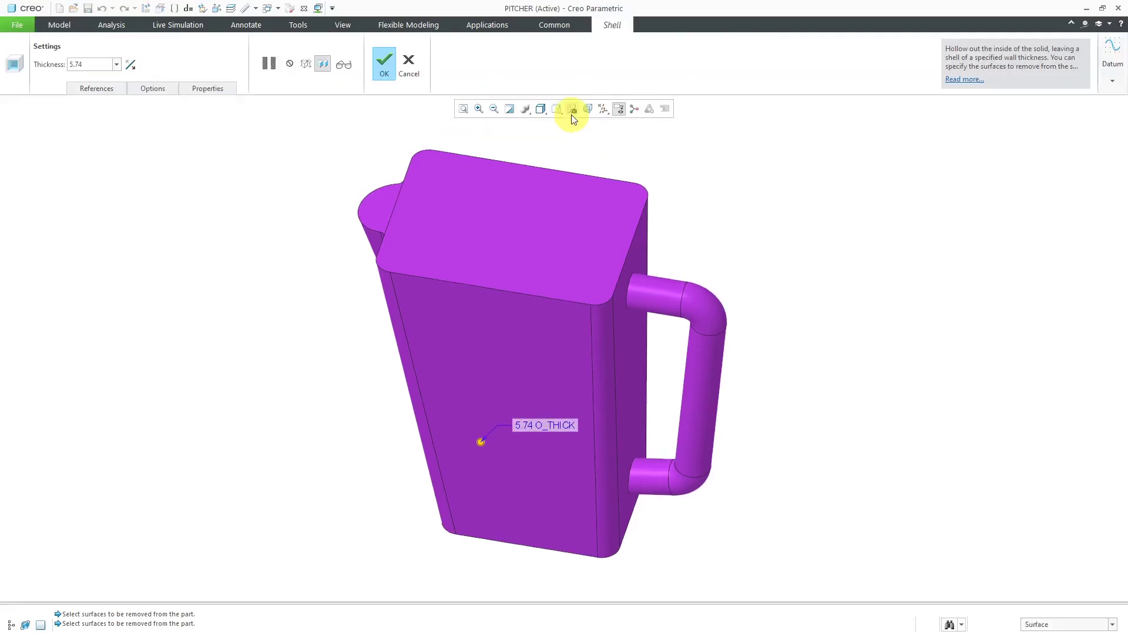
{"action": "left_click", "coordinate": [95, 89]}
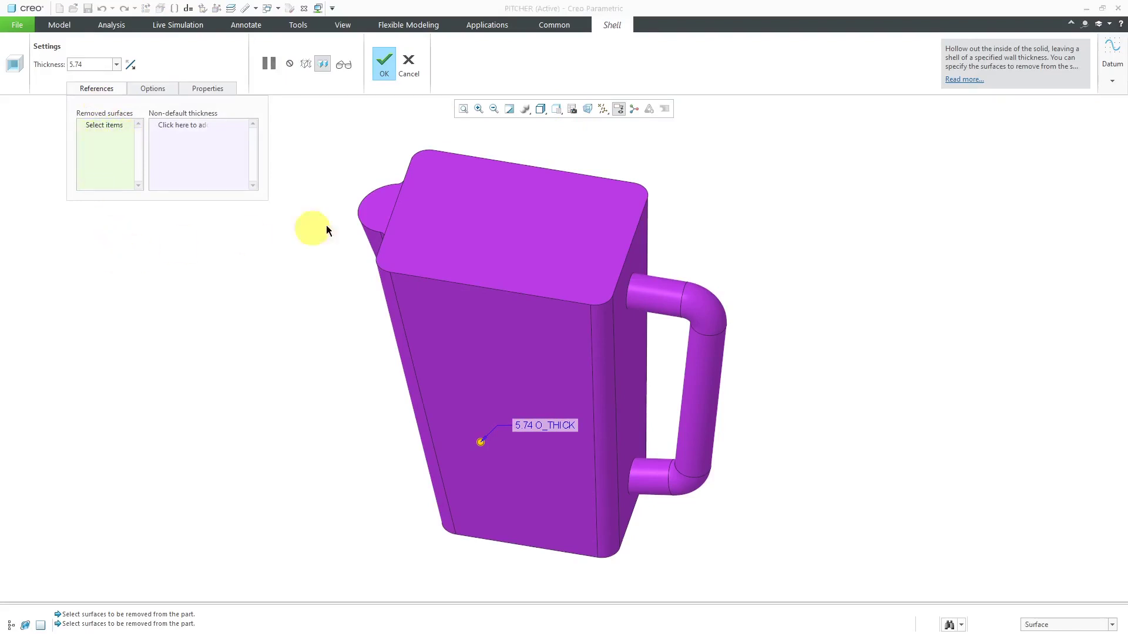
Remove the pitcher's top face and spout surface from the shell.
{"action": "left_click", "coordinate": [471, 214]}
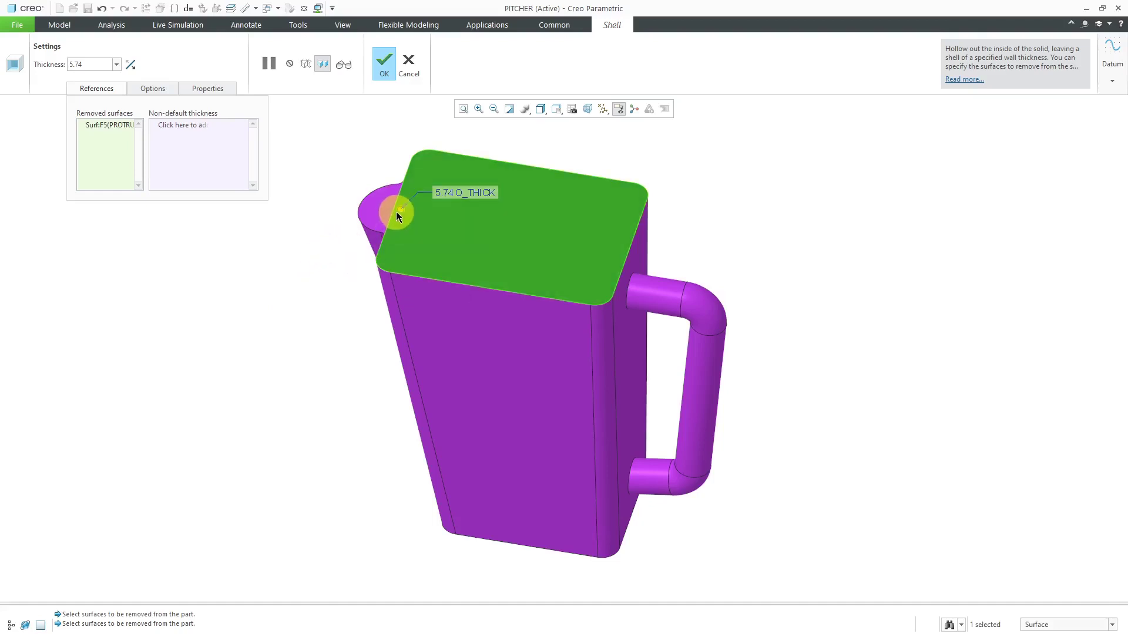
{"action": "left_click_drag", "start_coordinate": [401, 210], "coordinate": [399, 213]}
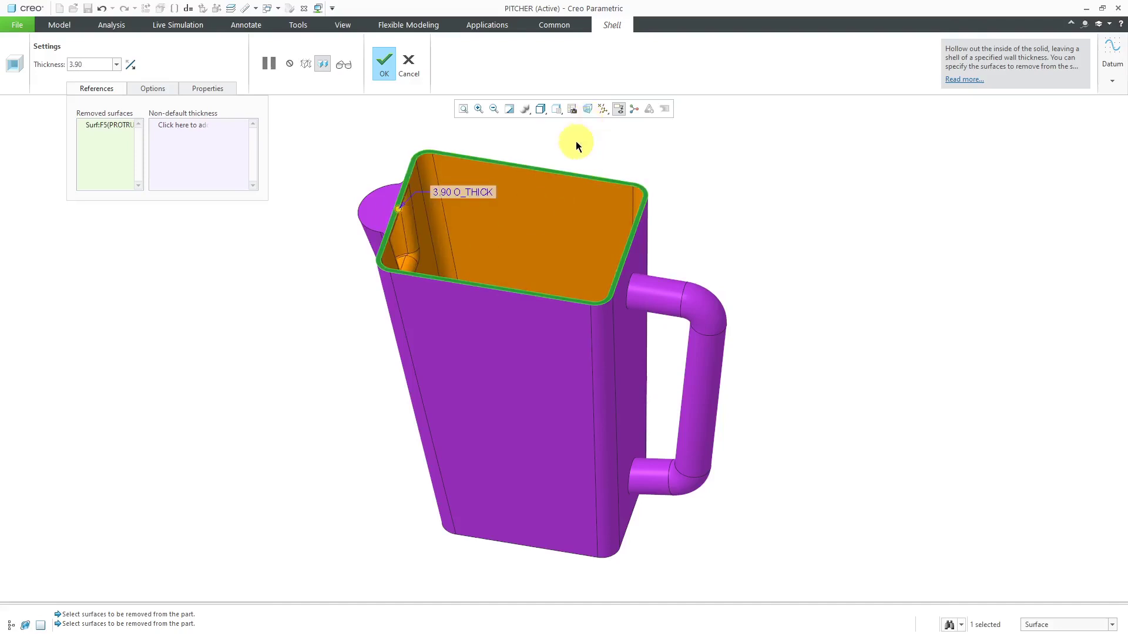
{"action": "mouse_move", "coordinate": [578, 192]}
{"action": "middle_mouse_down"}
{"action": "mouse_move", "coordinate": [589, 229]}
{"action": "mouse_move", "coordinate": [576, 206]}
{"action": "middle_mouse_up"}
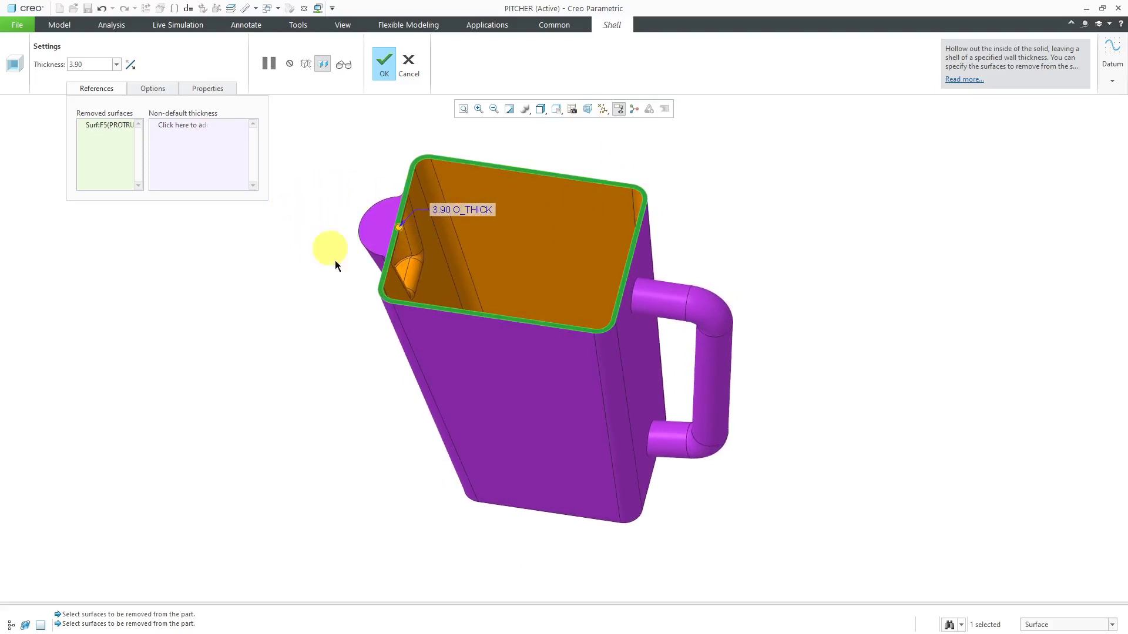
{"action": "left_click", "coordinate": [379, 224], "text": "ctrl"}
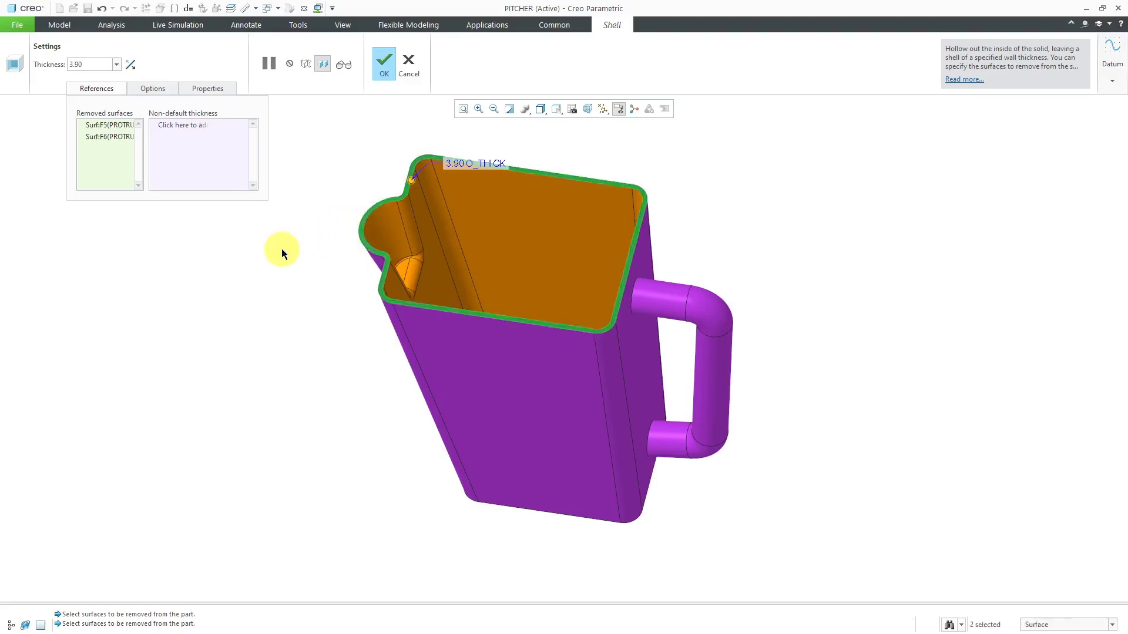
{"action": "mouse_move", "coordinate": [375, 280]}
{"action": "middle_mouse_down"}
{"action": "mouse_move", "coordinate": [347, 290]}
{"action": "mouse_move", "coordinate": [365, 297]}
{"action": "mouse_move", "coordinate": [368, 284]}
{"action": "middle_mouse_up"}
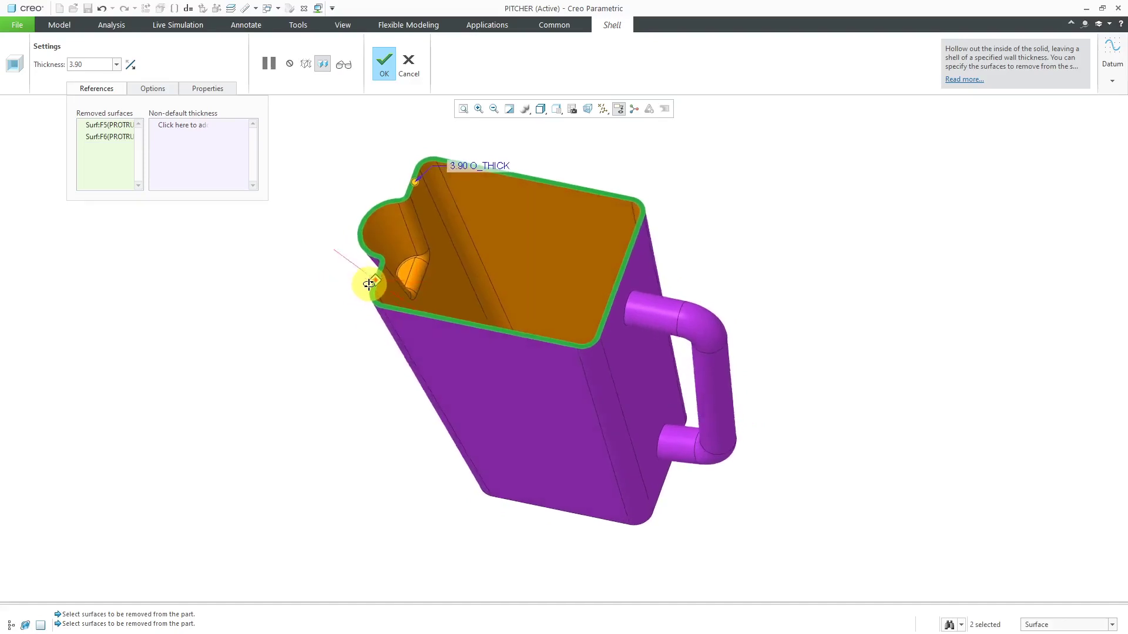
Set the shell wall thickness to 4.00.
{"action": "double_click", "coordinate": [463, 168]}
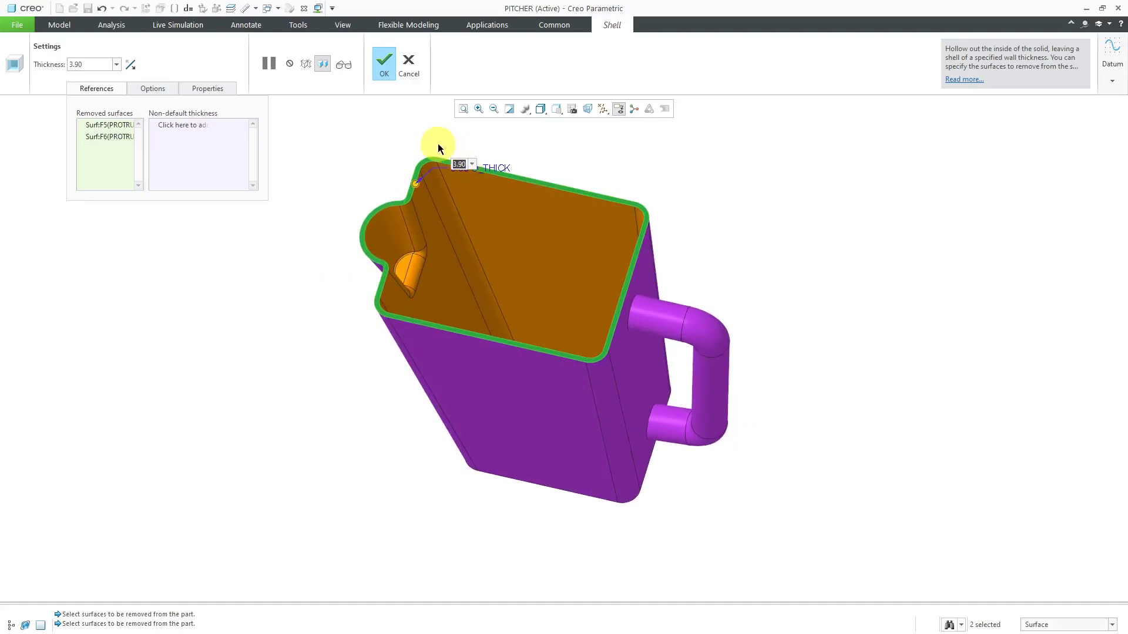
{"action": "type", "text": "4"}
{"action": "key", "text": "Return"}
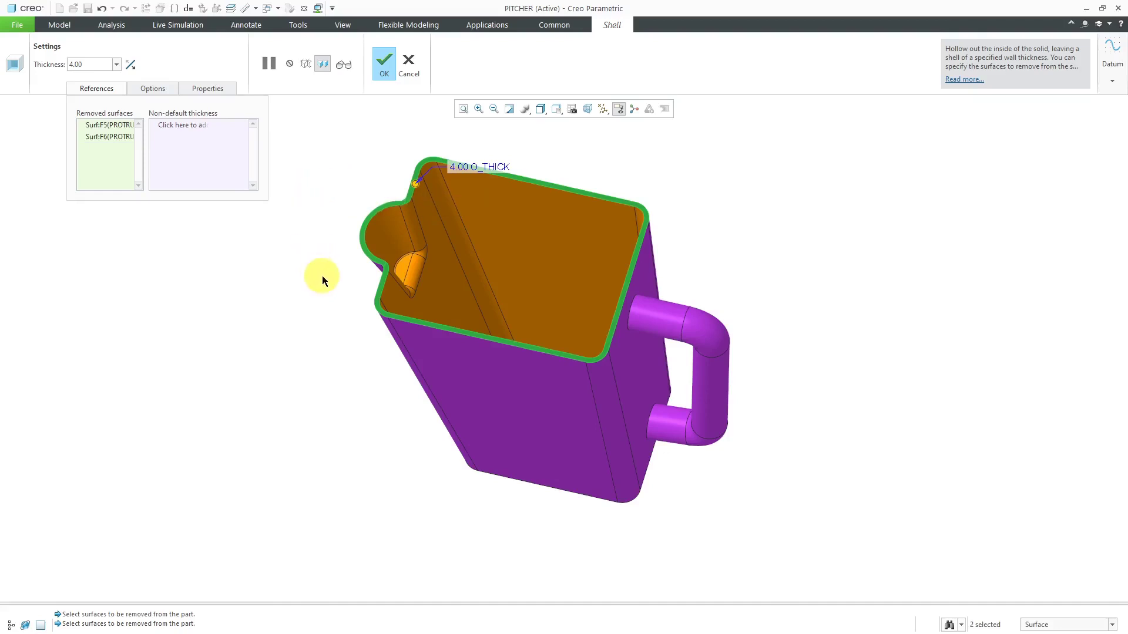
Give the pitcher's bottom face a non-default 10.00 wall thickness, other walls staying 4.00.
{"action": "mouse_move", "coordinate": [325, 277]}
{"action": "middle_mouse_down"}
{"action": "mouse_move", "coordinate": [333, 259]}
{"action": "mouse_move", "coordinate": [328, 288]}
{"action": "mouse_move", "coordinate": [339, 175]}
{"action": "middle_mouse_up"}
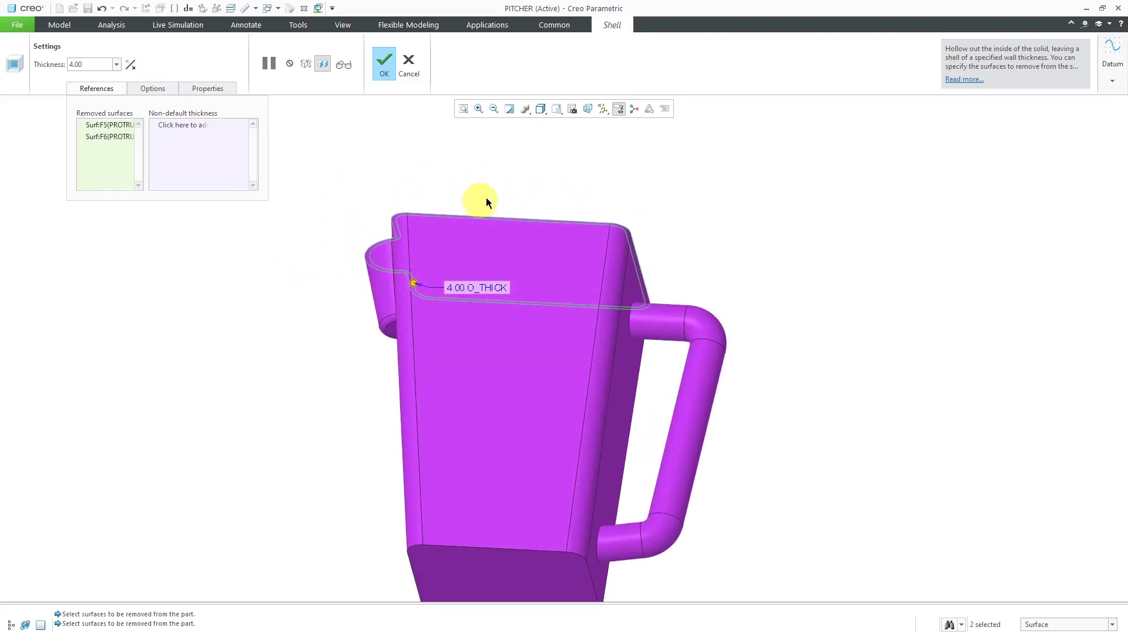
{"action": "scroll", "coordinate": [574, 182], "scroll_direction": "down", "scroll_amount": 3}
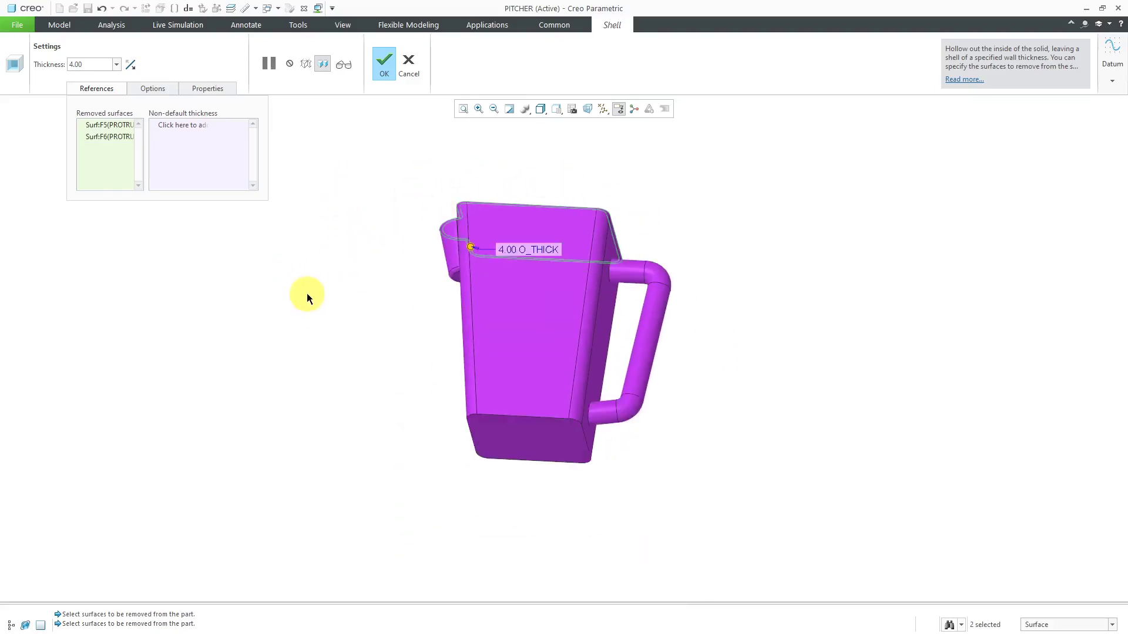
{"action": "right_click", "coordinate": [241, 278]}
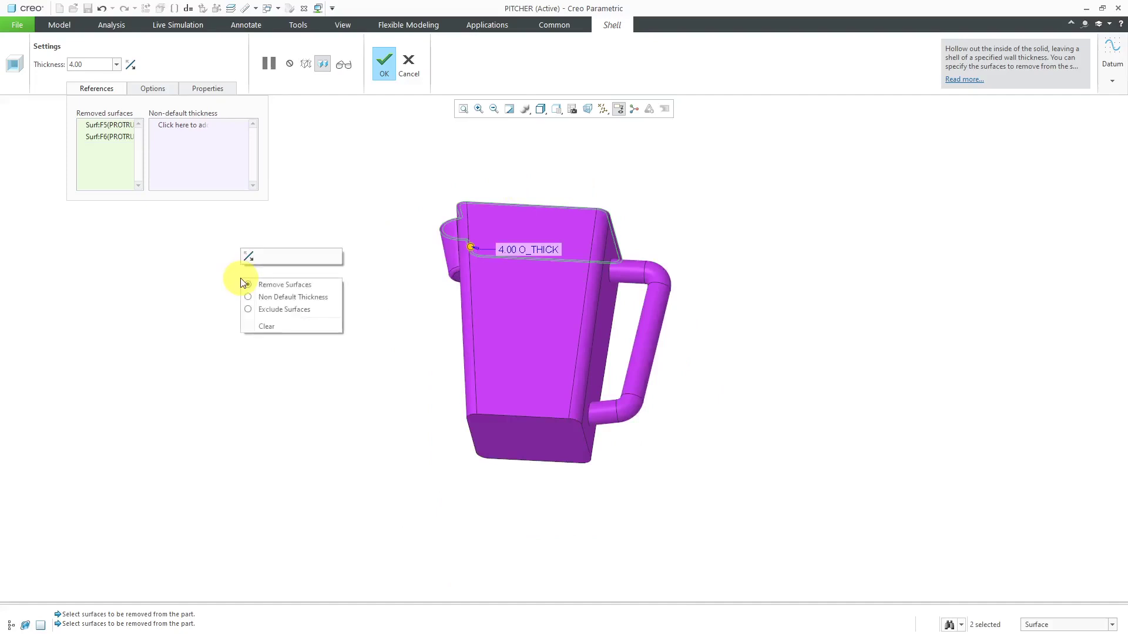
{"action": "left_click", "coordinate": [305, 298]}
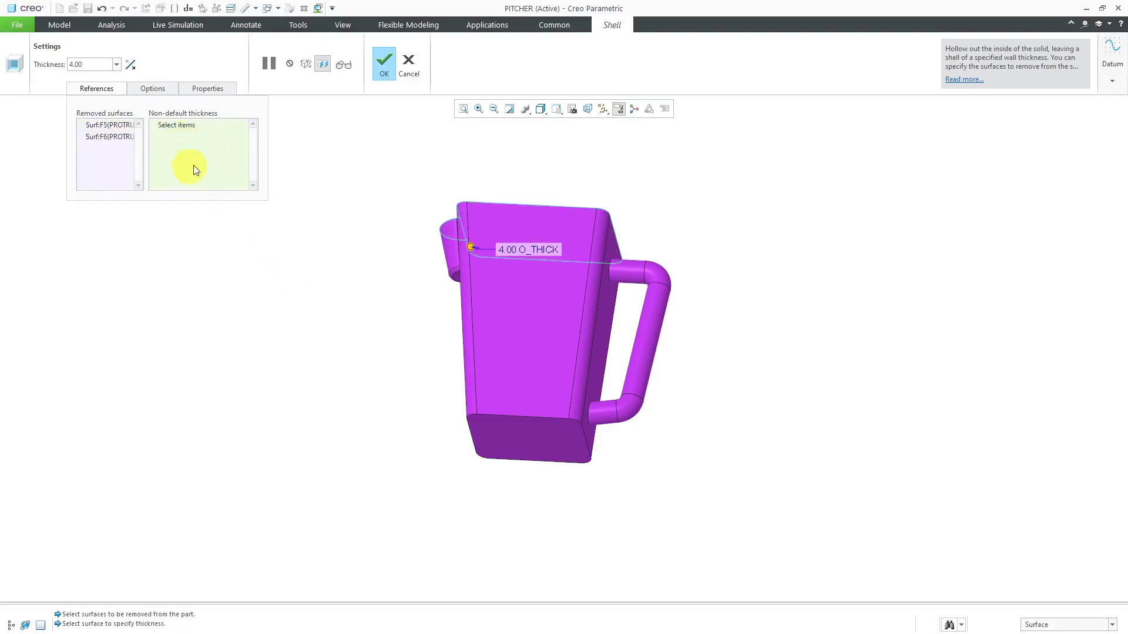
{"action": "left_click", "coordinate": [518, 436]}
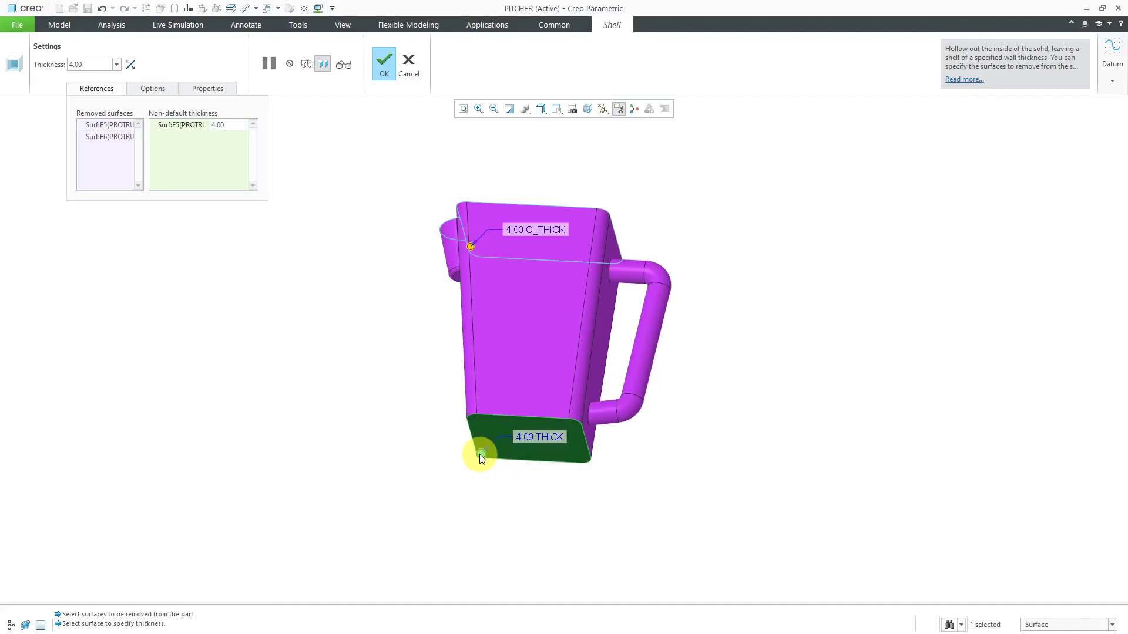
{"action": "left_click_drag", "start_coordinate": [479, 454], "coordinate": [482, 450]}
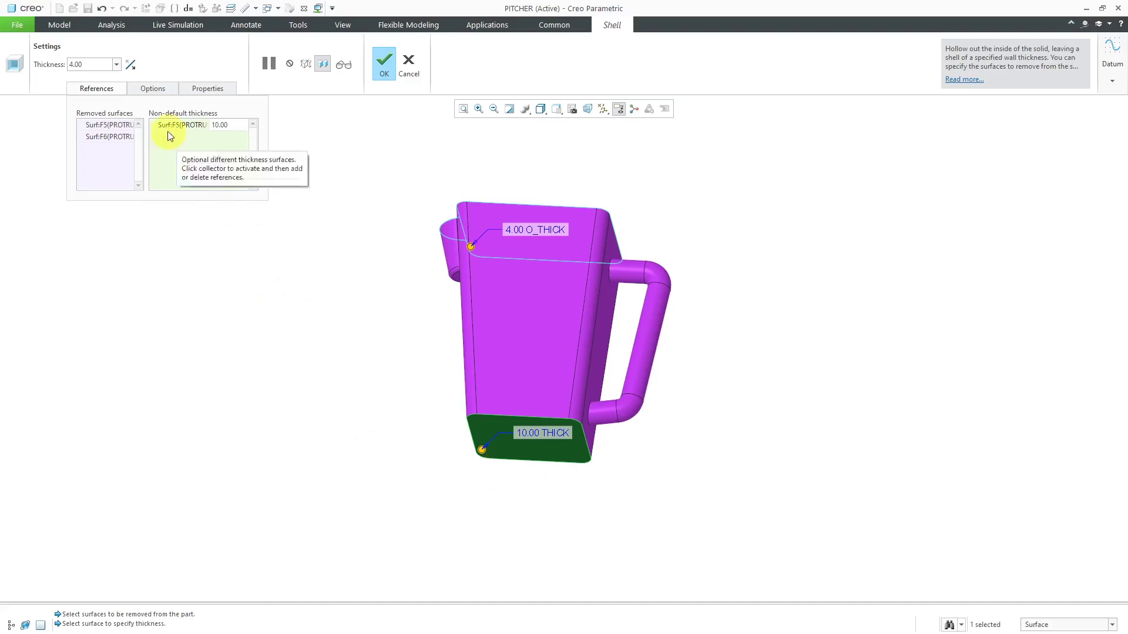
{"action": "left_click", "coordinate": [159, 88]}
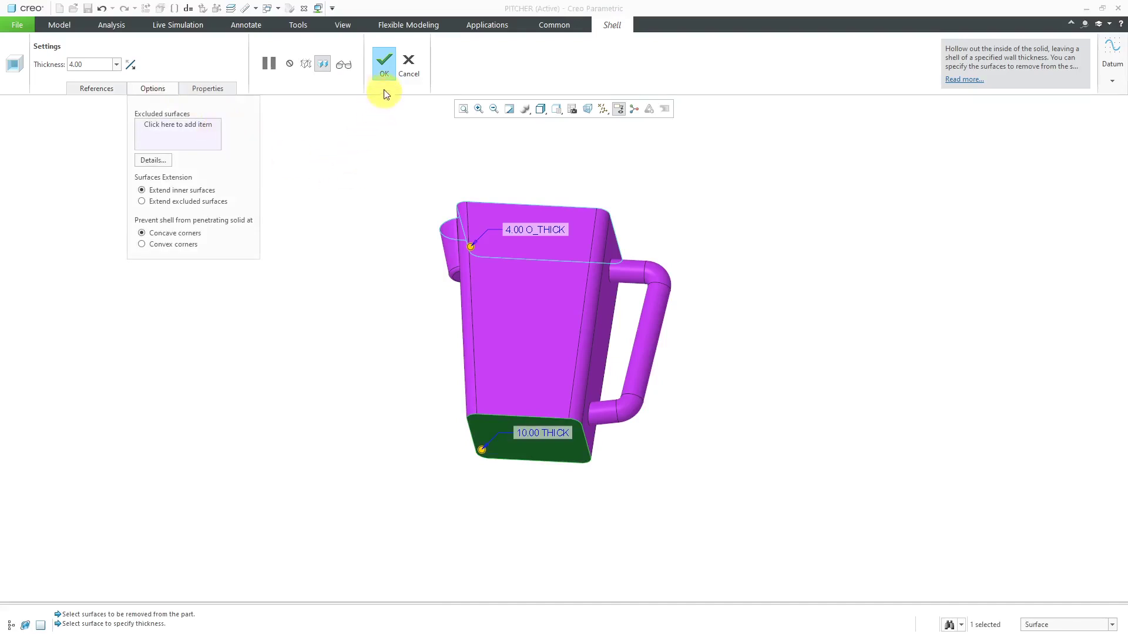
Finish the shell and display the FRONT, TOP and SIDE datum planes.
{"action": "left_click", "coordinate": [385, 75]}
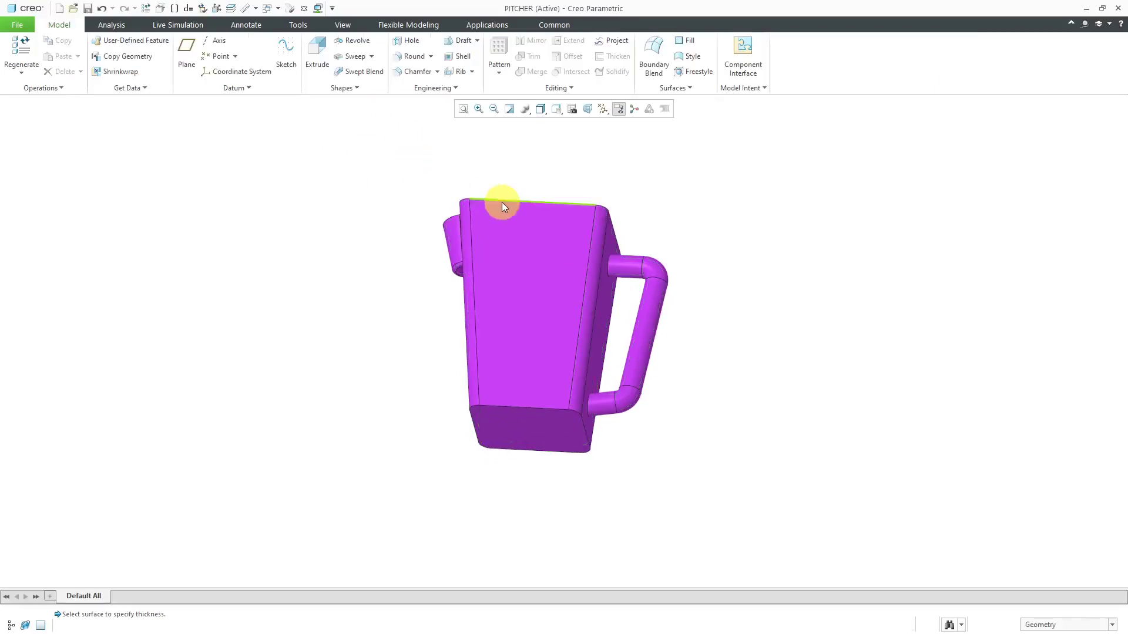
{"action": "middle_click_drag", "start_coordinate": [504, 201], "coordinate": [486, 297]}
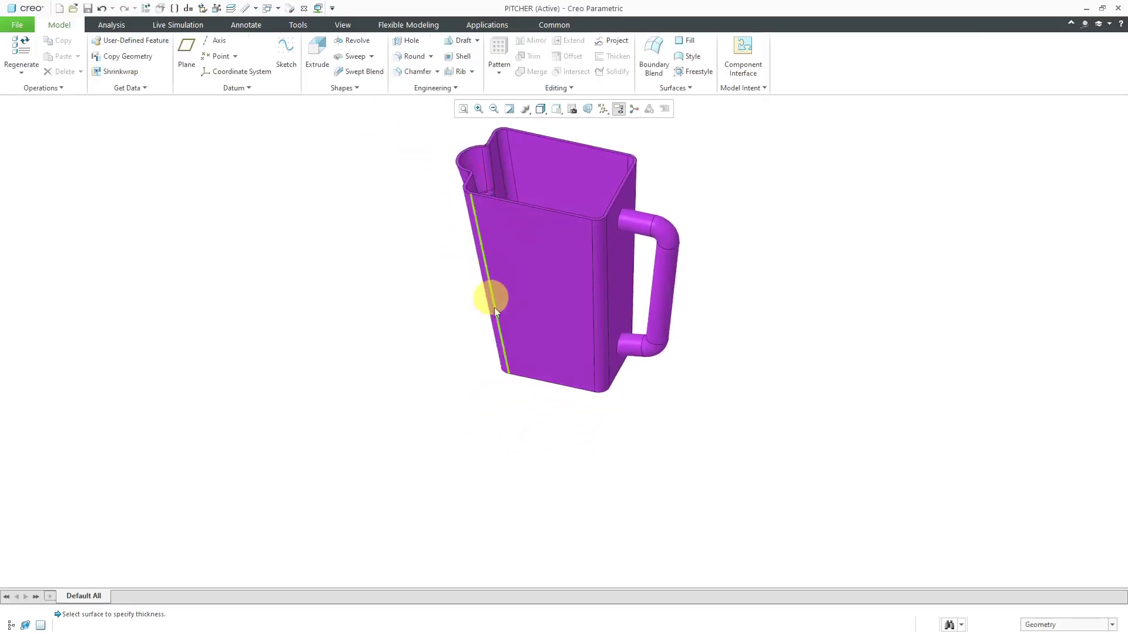
{"action": "left_click", "coordinate": [603, 109]}
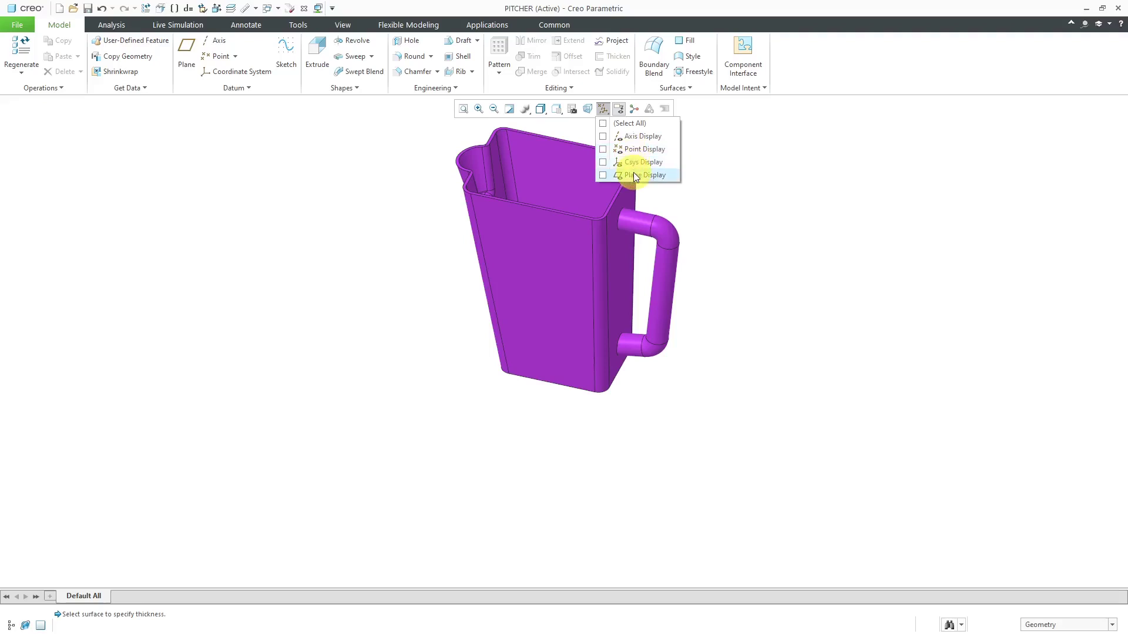
{"action": "left_click", "coordinate": [635, 174]}
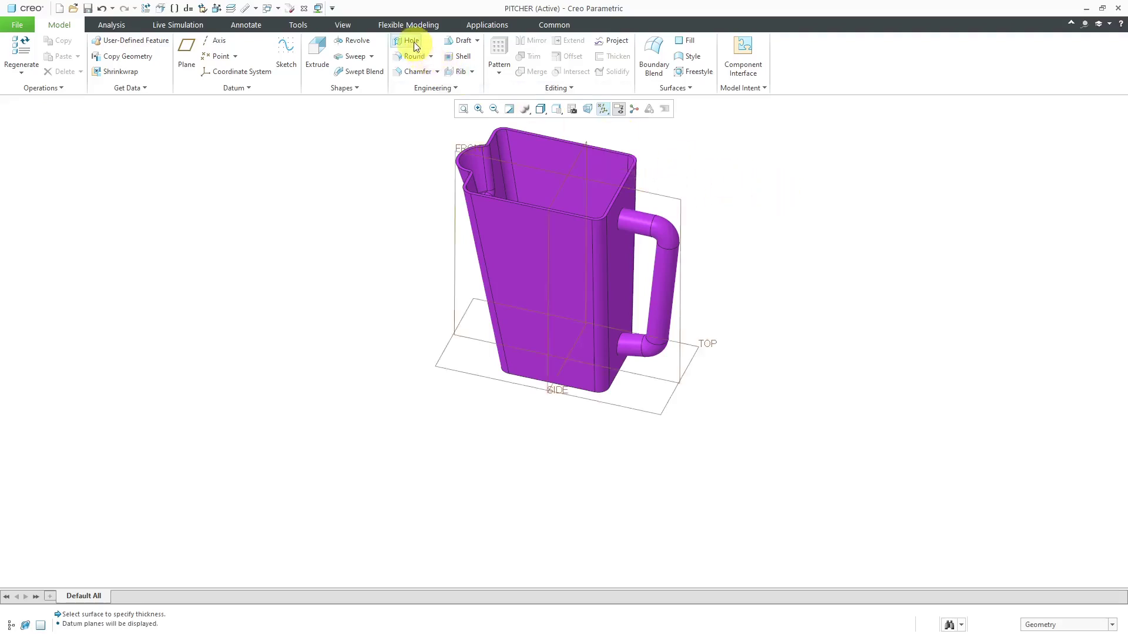
Create a planar section along FRONT with cyan-capped, hatched cut faces.
{"action": "left_click", "coordinate": [349, 27]}
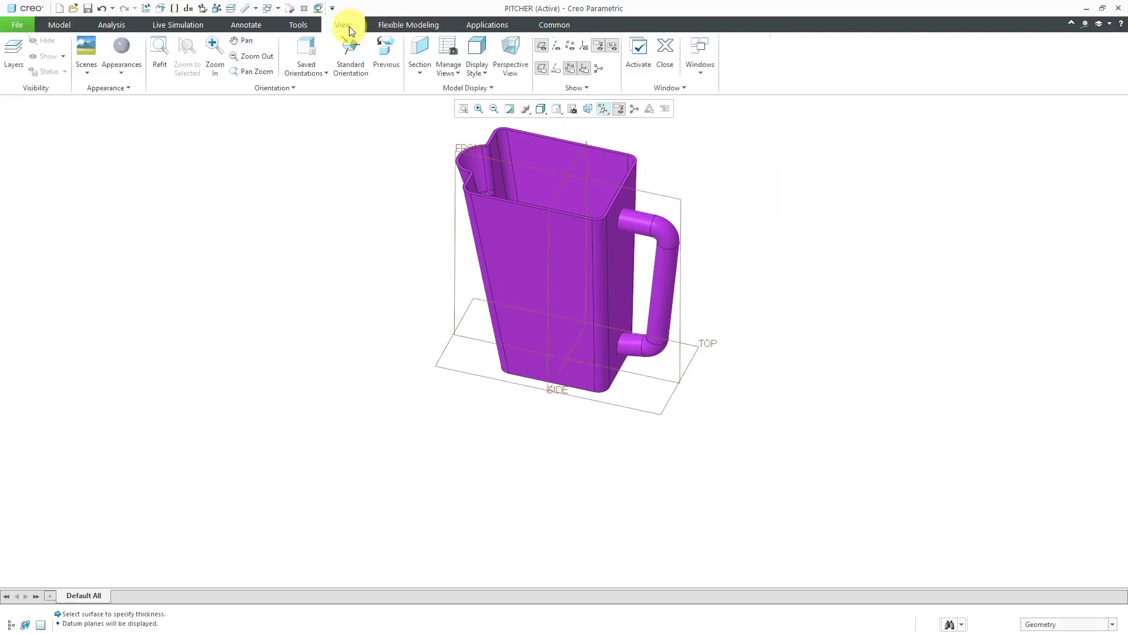
{"action": "left_click", "coordinate": [421, 72]}
{"action": "left_click", "coordinate": [433, 87]}
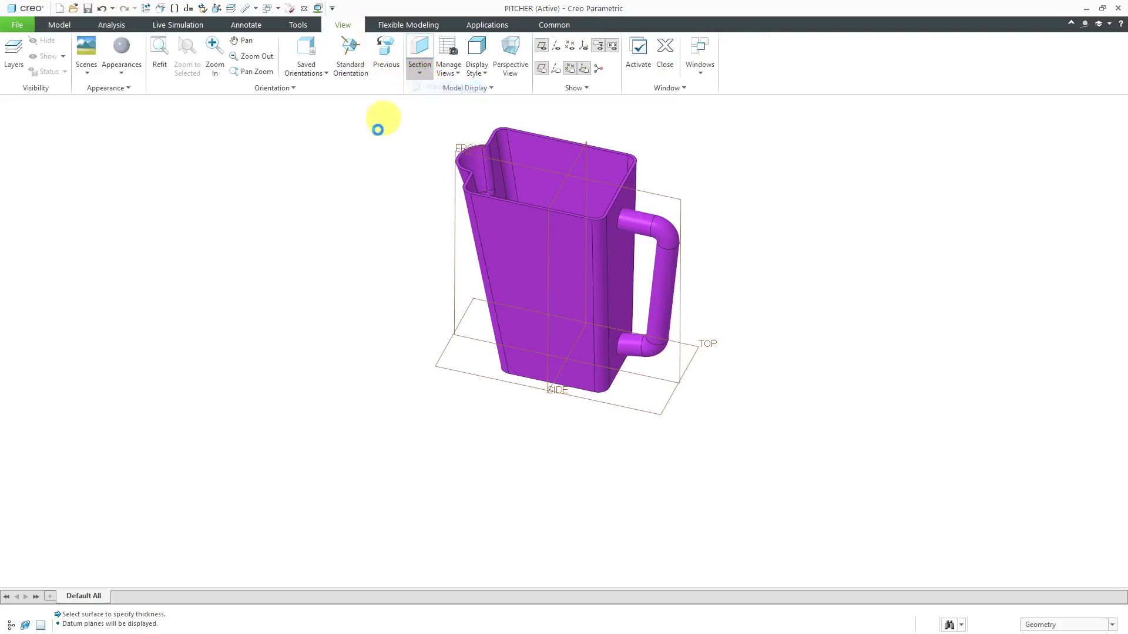
{"action": "left_click", "coordinate": [456, 151]}
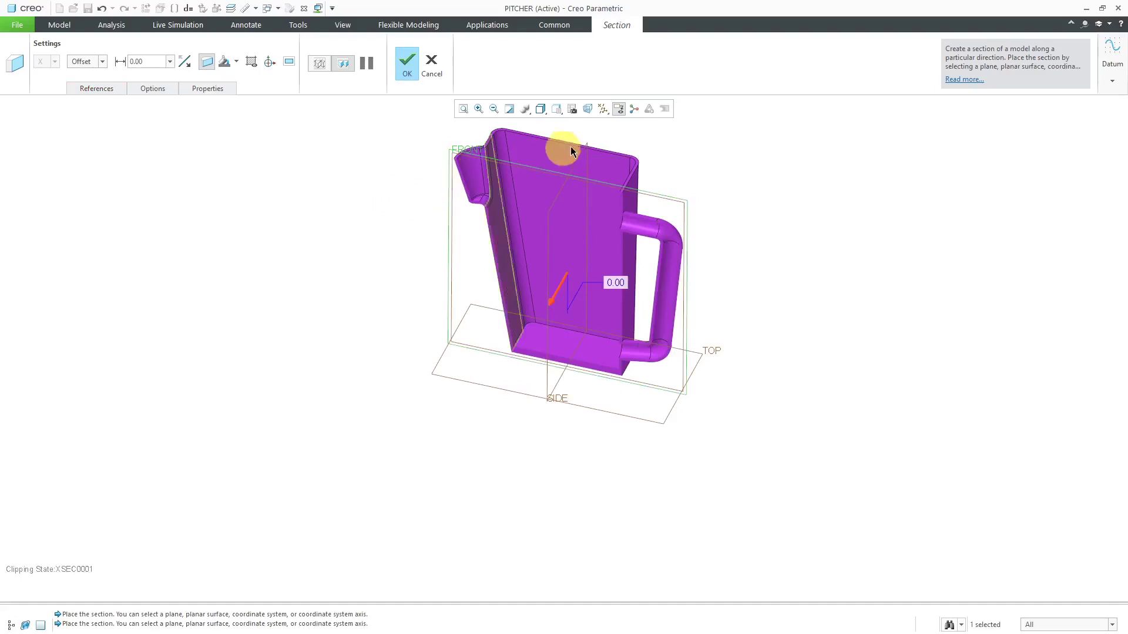
{"action": "scroll", "coordinate": [541, 135], "scroll_direction": "down", "scroll_amount": 1}
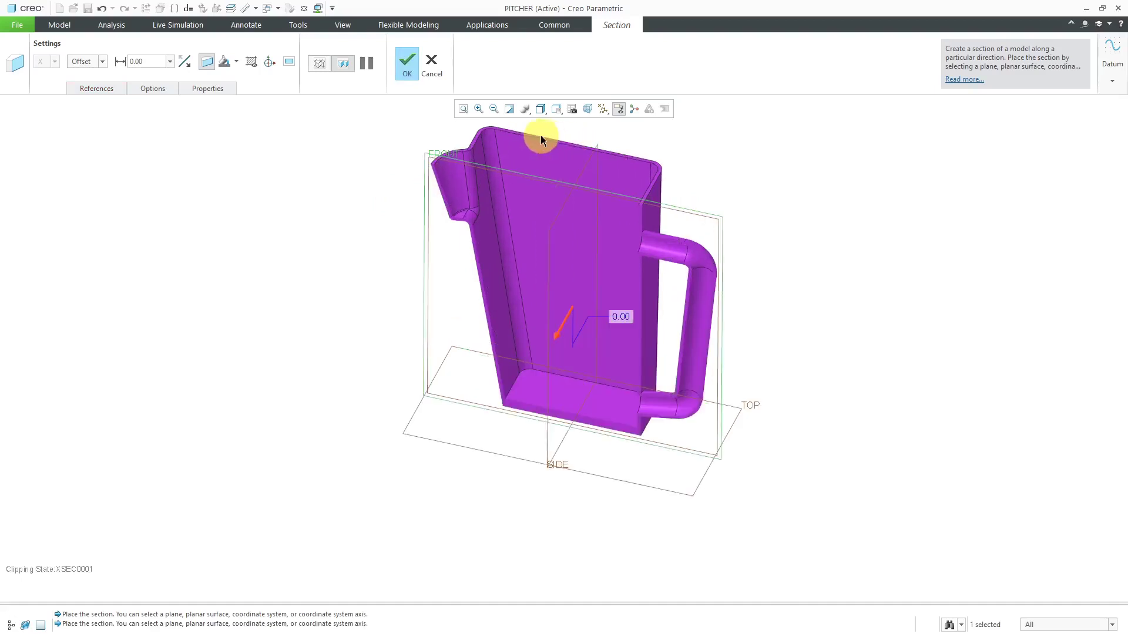
{"action": "left_click", "coordinate": [237, 64]}
{"action": "left_click", "coordinate": [238, 76]}
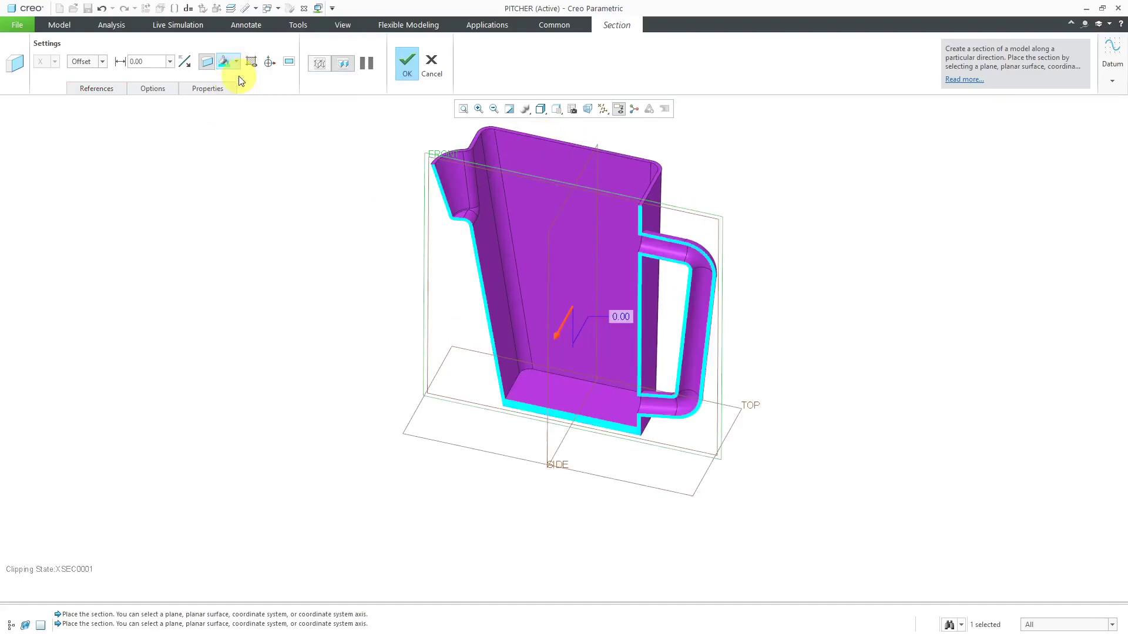
{"action": "left_click", "coordinate": [253, 61]}
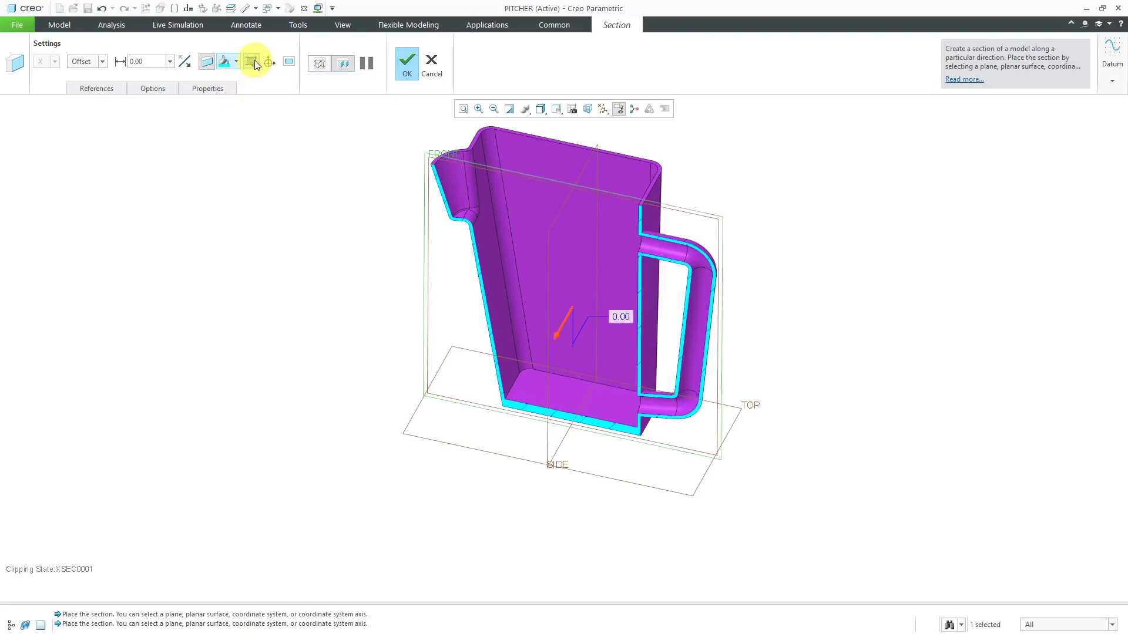
{"action": "left_click", "coordinate": [407, 63]}
Hide the datum planes and orbit the pitcher to a new orientation.
{"action": "left_click", "coordinate": [603, 109]}
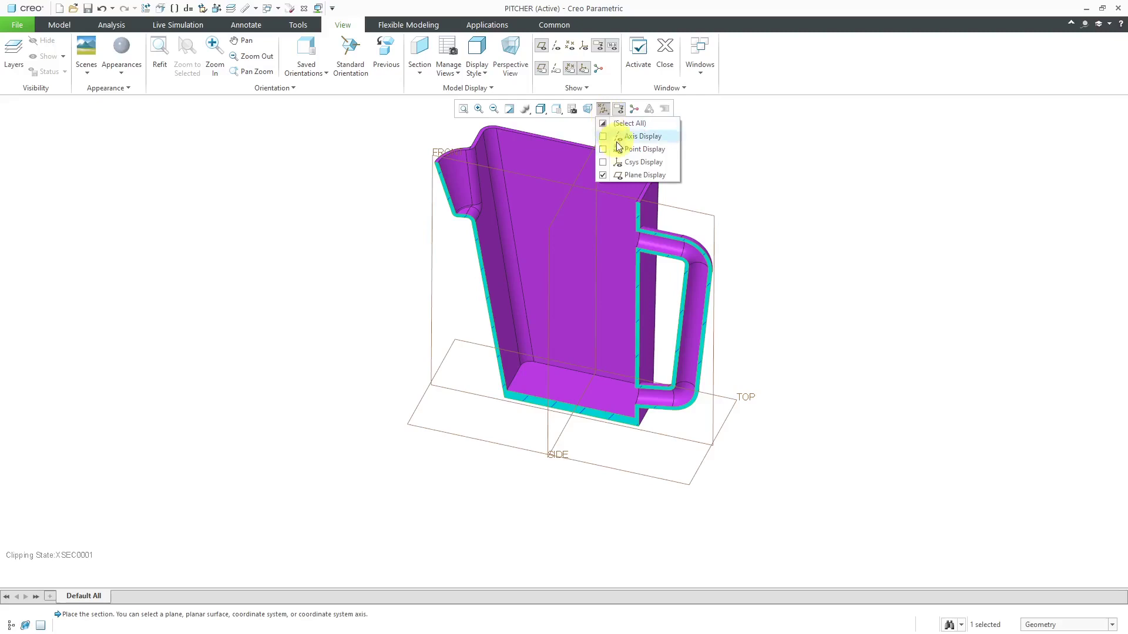
{"action": "left_click", "coordinate": [628, 175]}
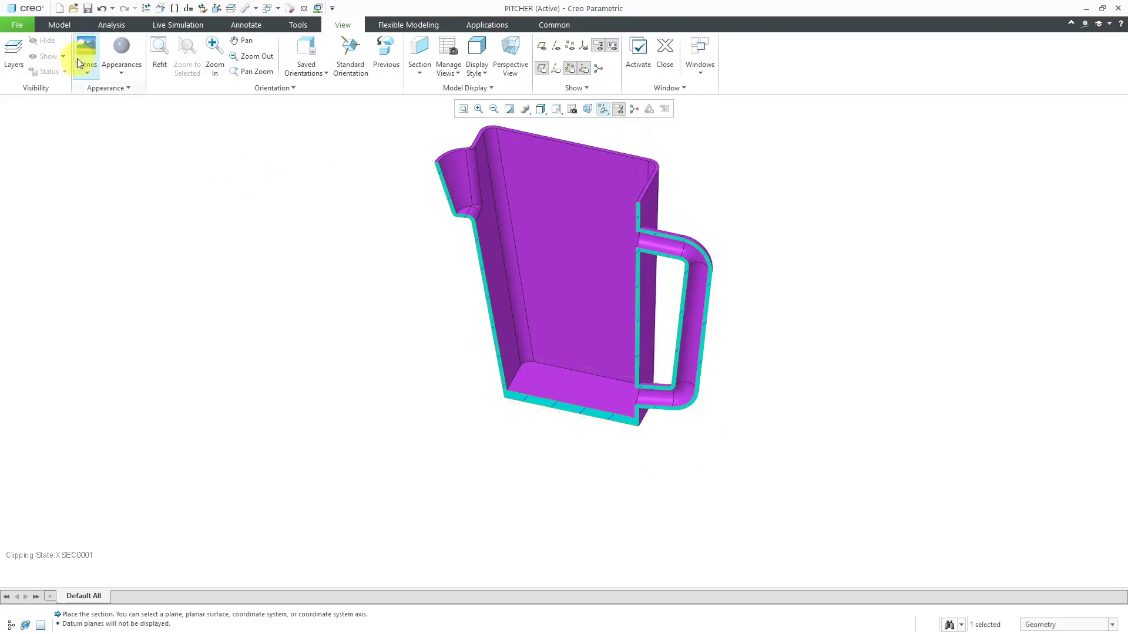
{"action": "left_click", "coordinate": [62, 26]}
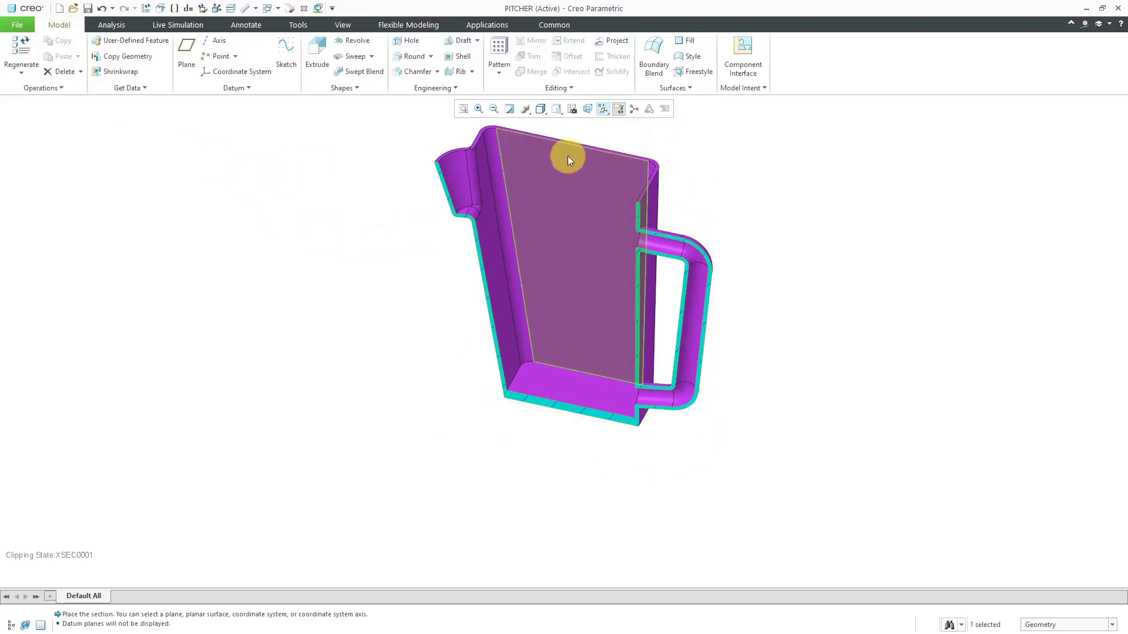
{"action": "mouse_move", "coordinate": [569, 157]}
{"action": "middle_mouse_down"}
{"action": "mouse_move", "coordinate": [601, 236]}
{"action": "mouse_move", "coordinate": [595, 215]}
{"action": "mouse_move", "coordinate": [651, 230]}
{"action": "middle_mouse_up"}
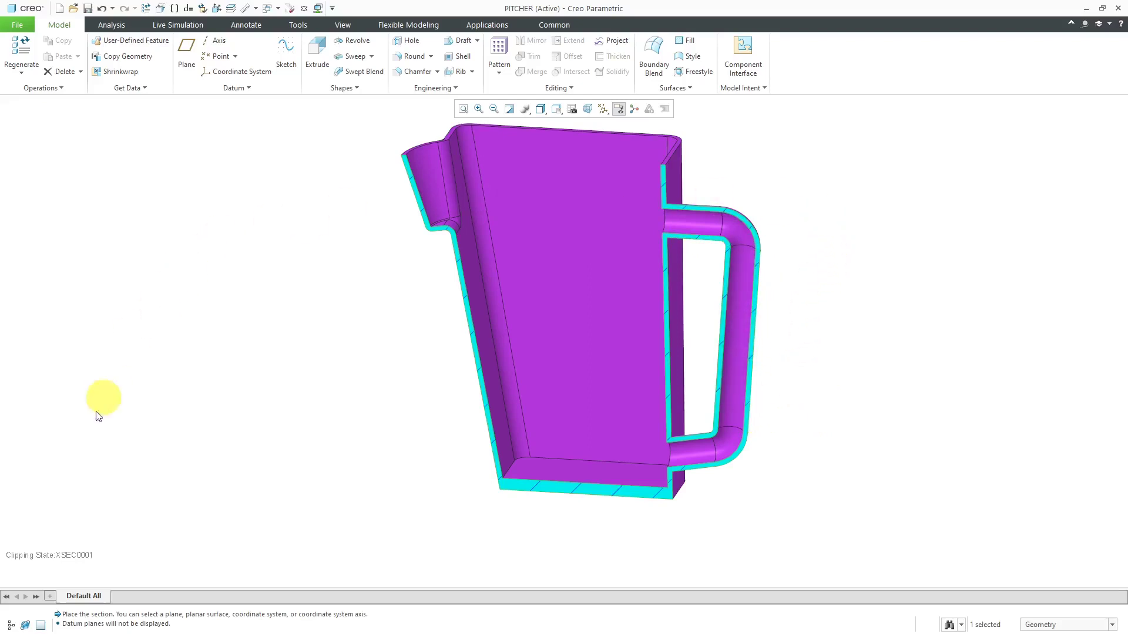
Reopen Shell 1's definition and switch to collecting surfaces to exclude.
{"action": "left_click", "coordinate": [10, 625]}
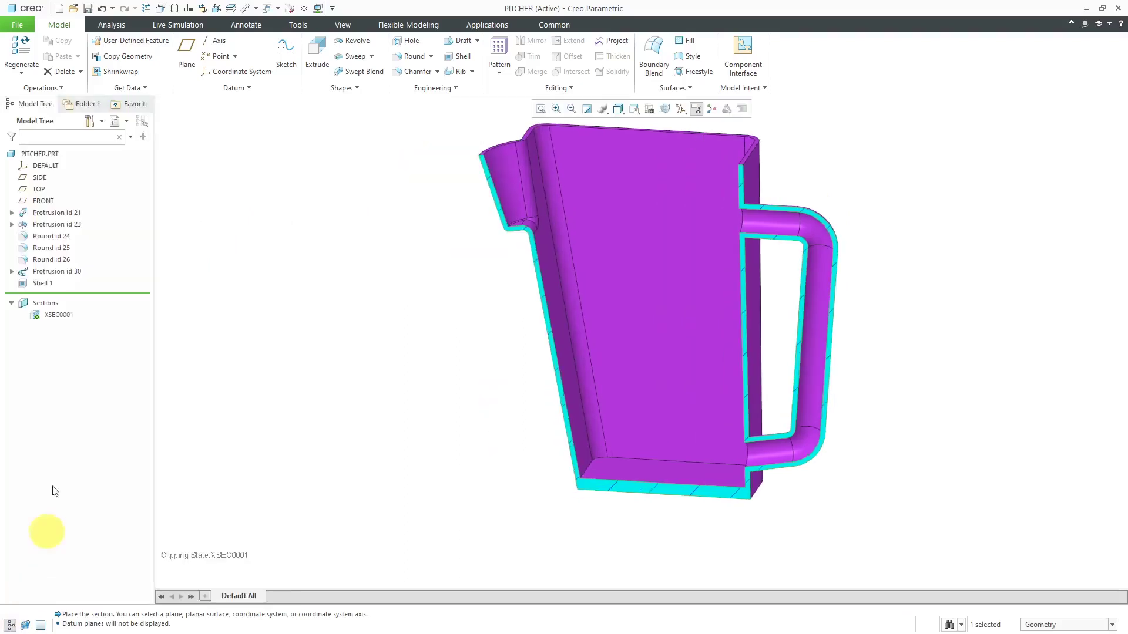
{"action": "left_click", "coordinate": [42, 283]}
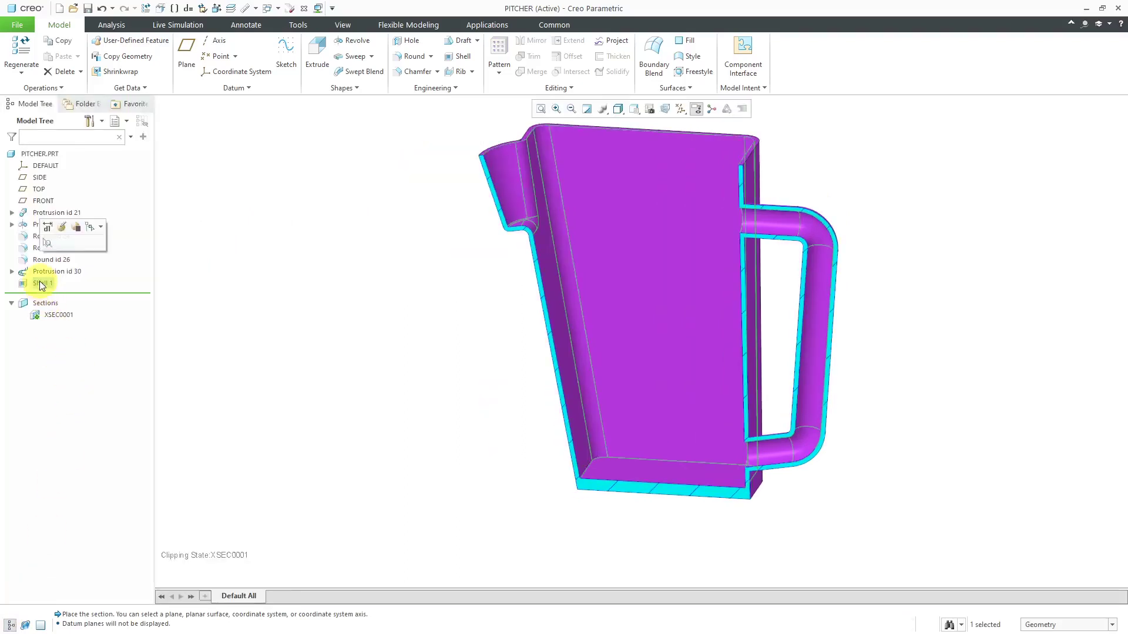
{"action": "left_click", "coordinate": [62, 229]}
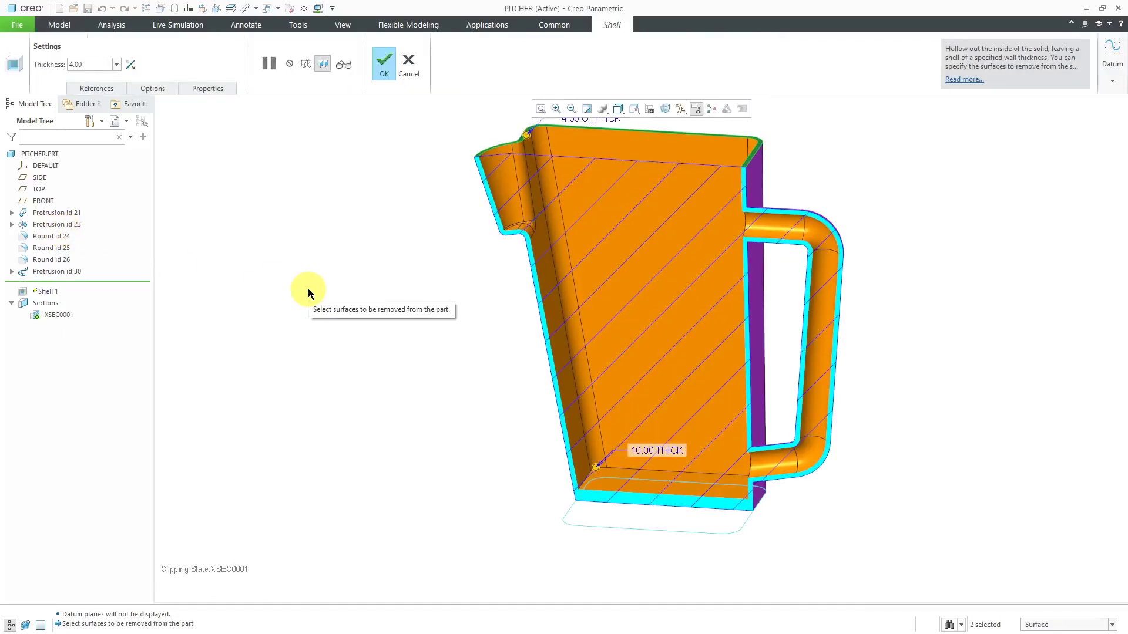
{"action": "left_click", "coordinate": [149, 88]}
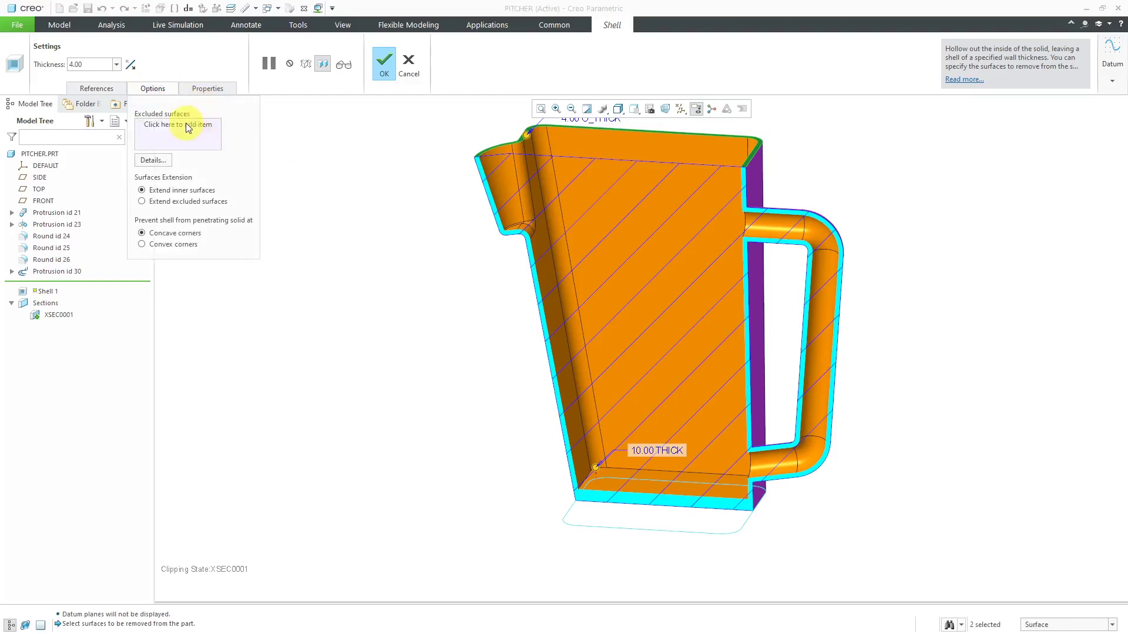
{"action": "right_click", "coordinate": [332, 162]}
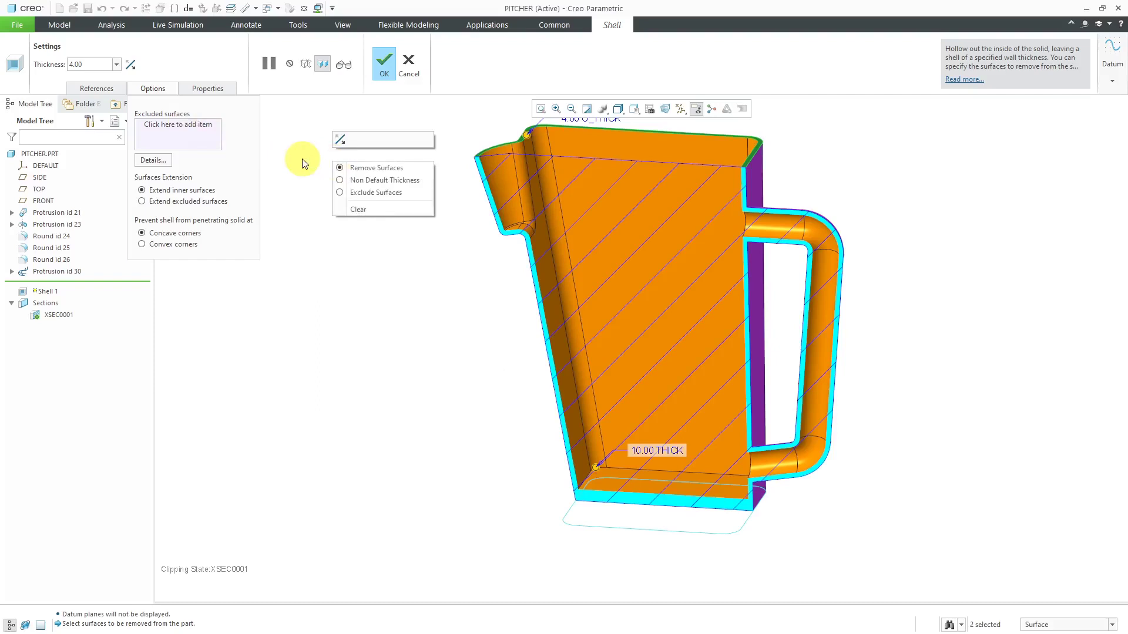
{"action": "left_click", "coordinate": [367, 194]}
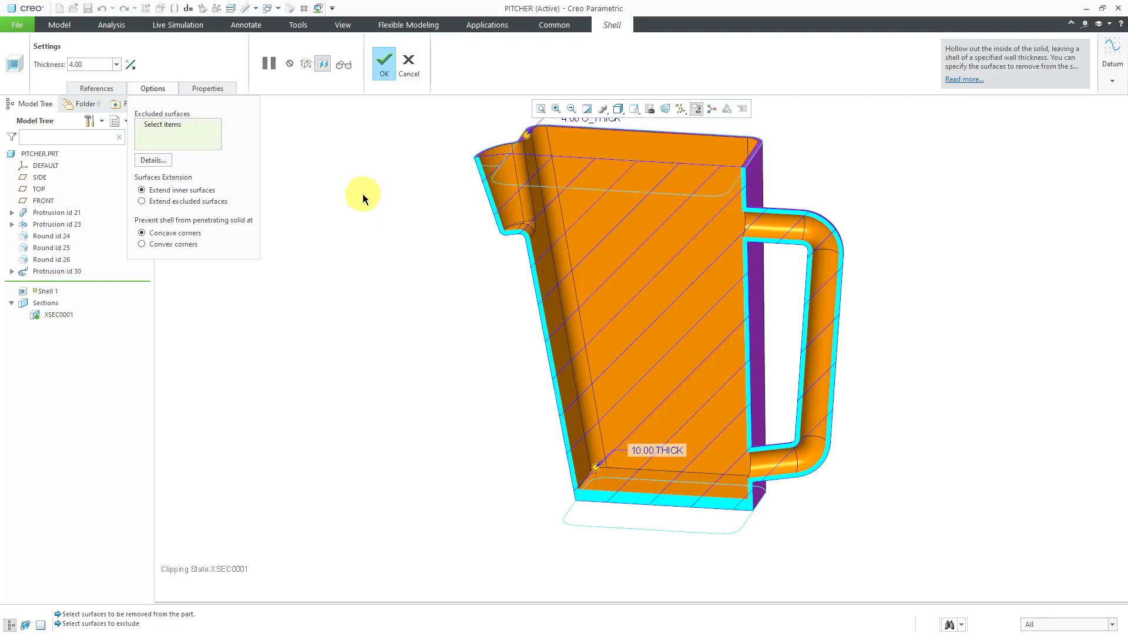
{"action": "right_click", "coordinate": [55, 314]}
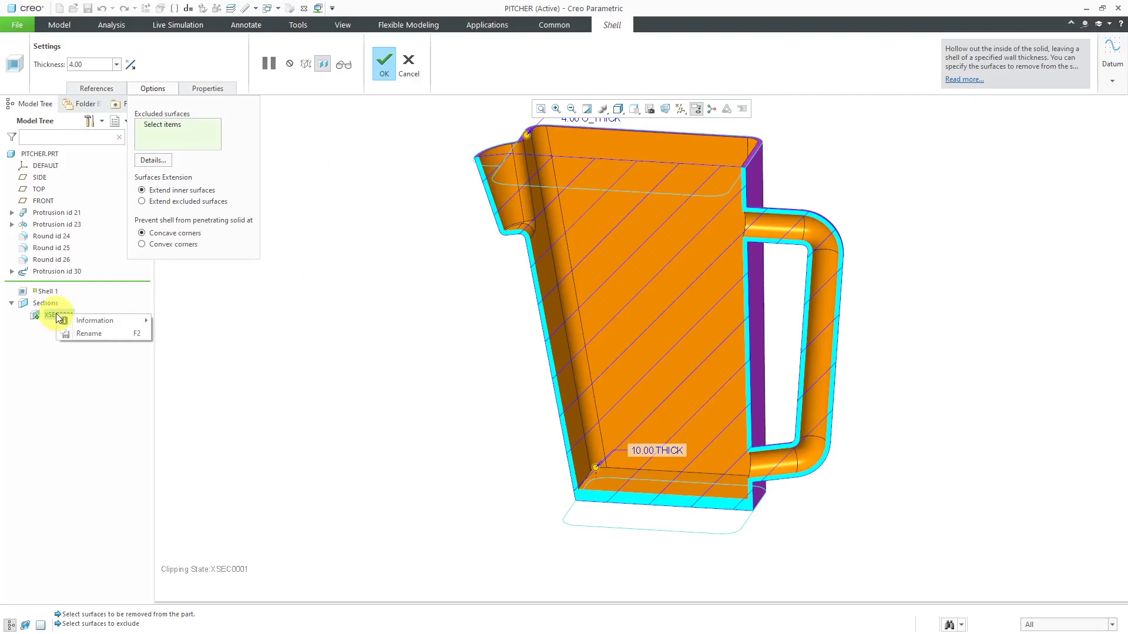
Turn off XSEC0001 clipping and reopen Shell 1 to collect excluded surfaces.
{"action": "left_click", "coordinate": [384, 65]}
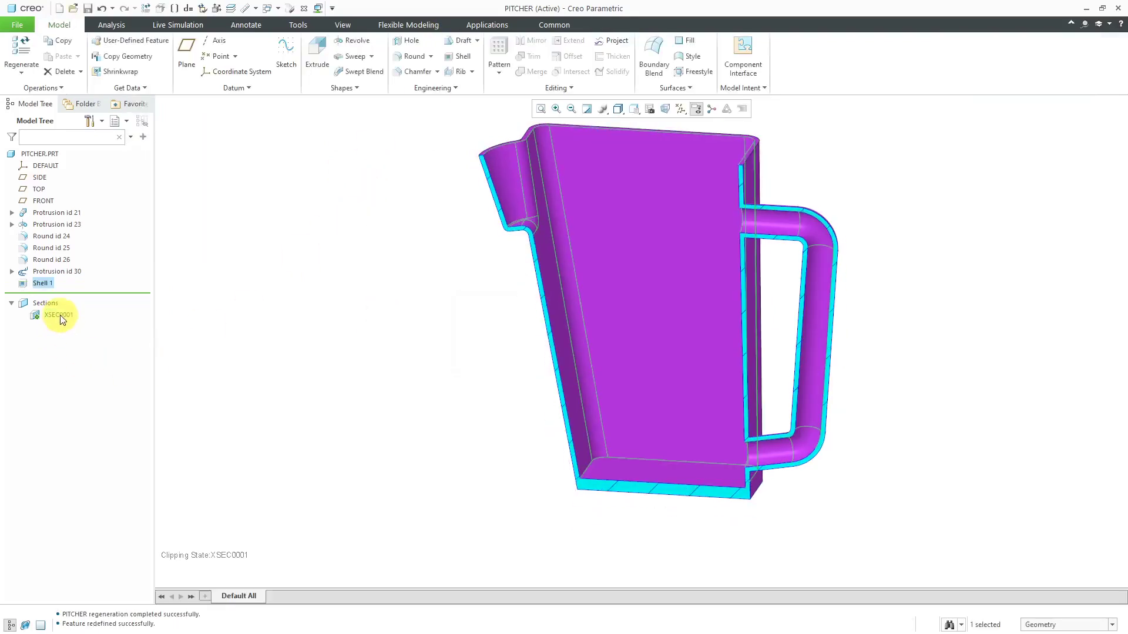
{"action": "right_click", "coordinate": [60, 315]}
{"action": "left_click", "coordinate": [70, 262]}
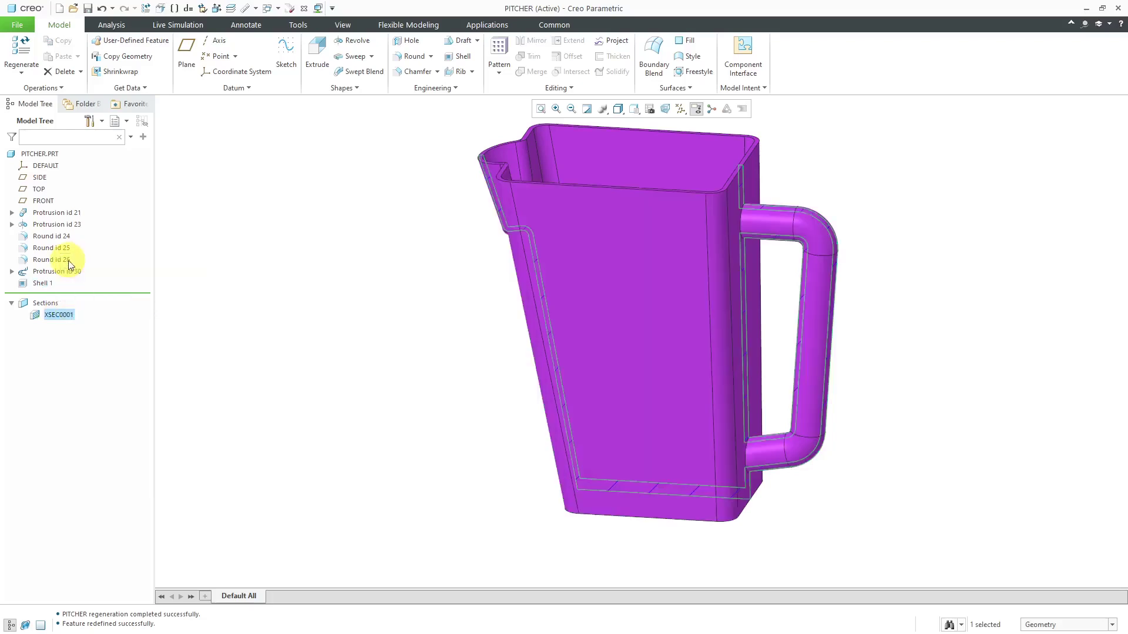
{"action": "middle_click_drag", "start_coordinate": [443, 330], "coordinate": [438, 352]}
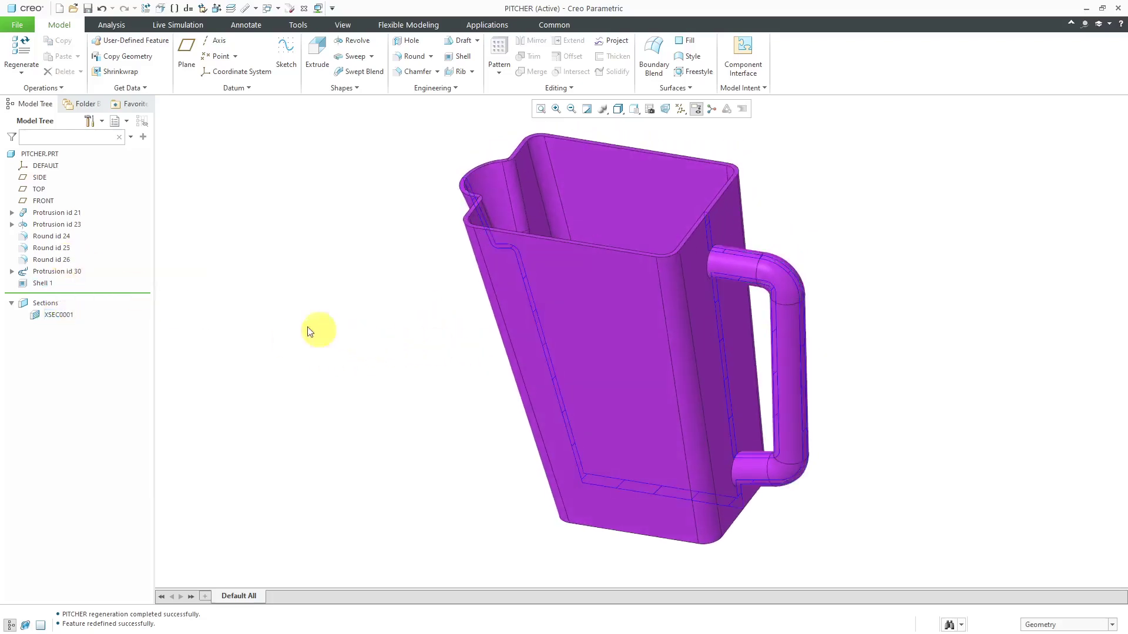
{"action": "left_click", "coordinate": [41, 284]}
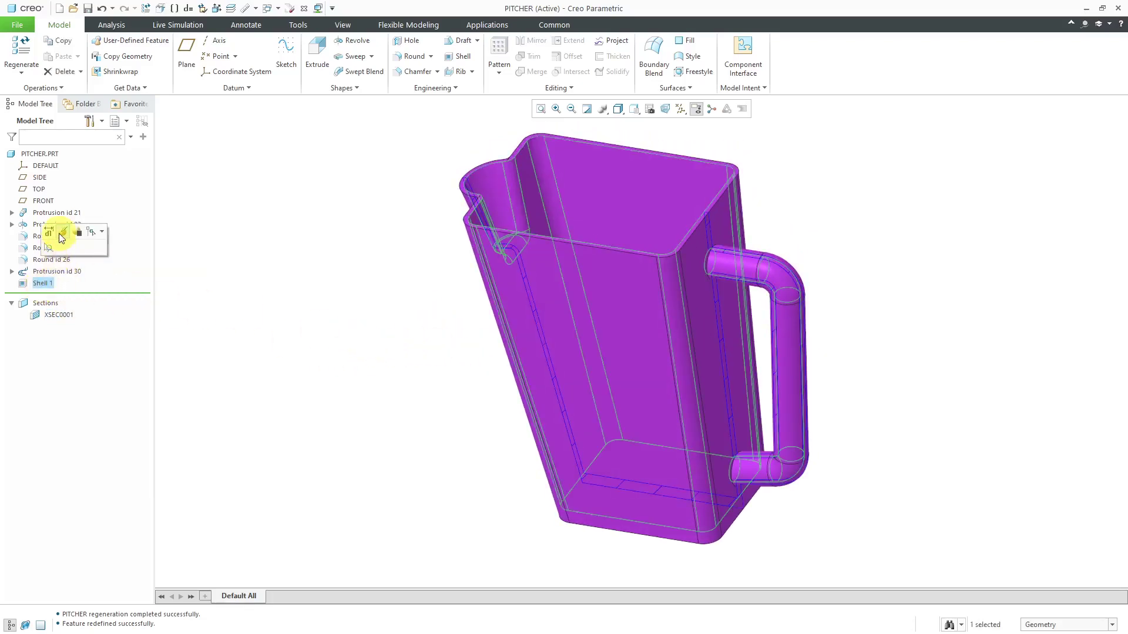
{"action": "left_click", "coordinate": [61, 232]}
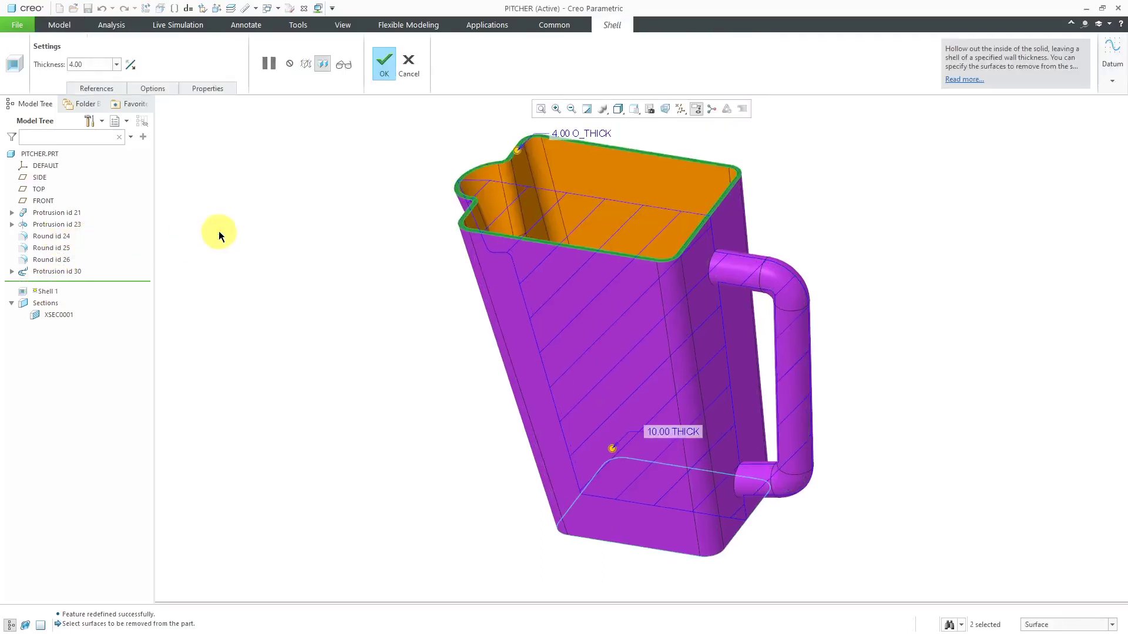
{"action": "right_click", "coordinate": [220, 235]}
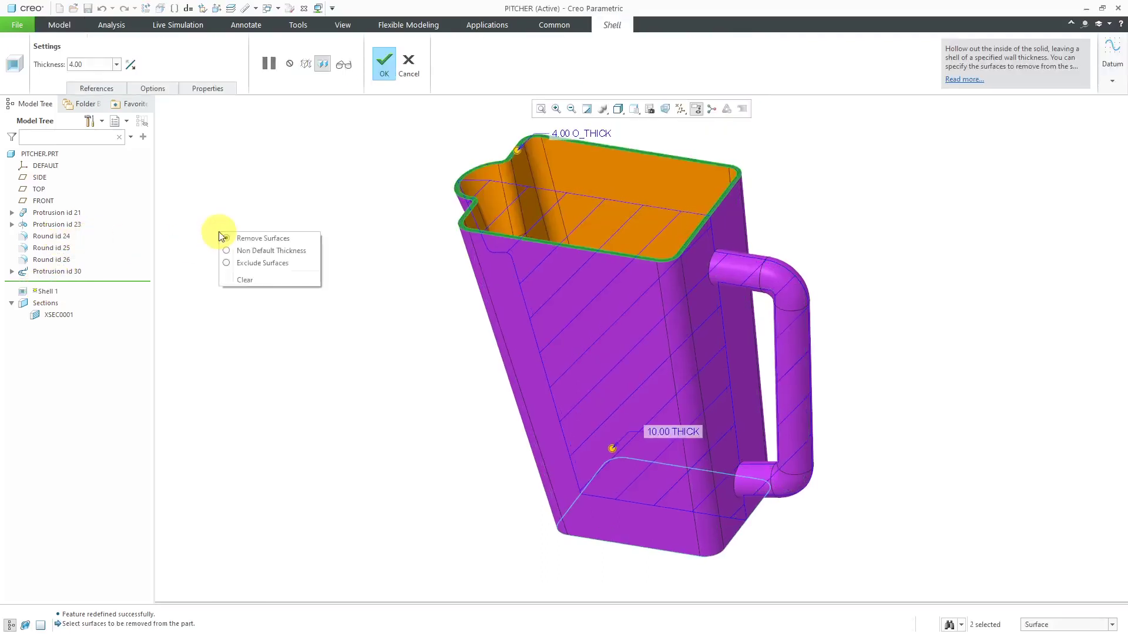
{"action": "left_click", "coordinate": [266, 262]}
Exclude the handle's top, bend, side and bottom surfaces from the shell.
{"action": "left_click", "coordinate": [745, 269]}
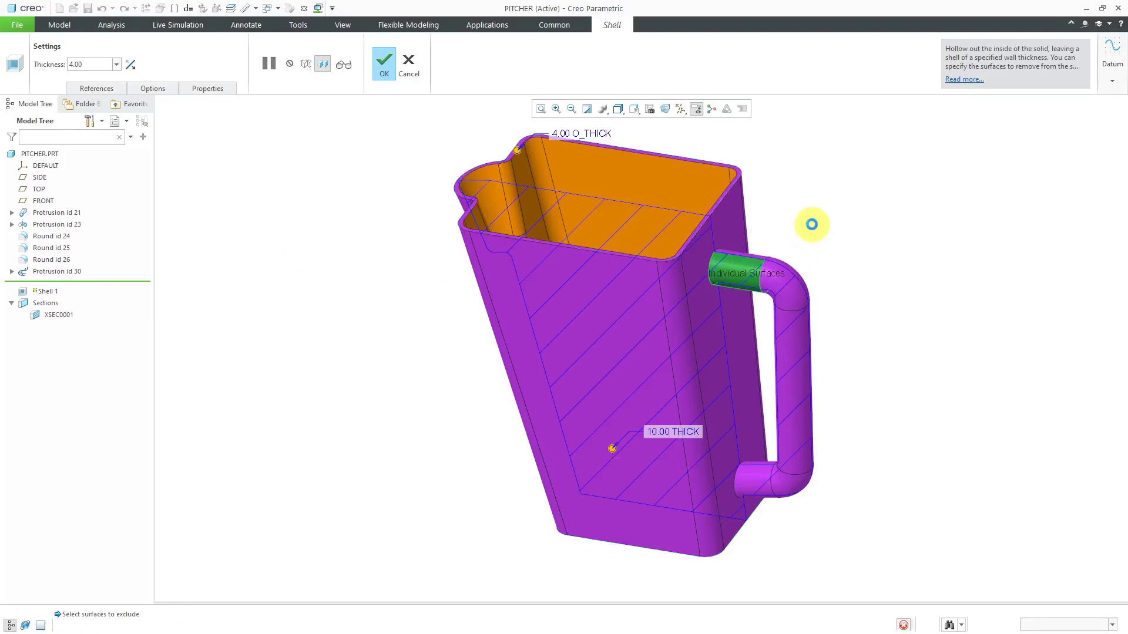
{"action": "scroll", "coordinate": [793, 252], "scroll_direction": "up", "scroll_amount": 3}
{"action": "scroll", "coordinate": [781, 229], "scroll_direction": "down", "scroll_amount": 3}
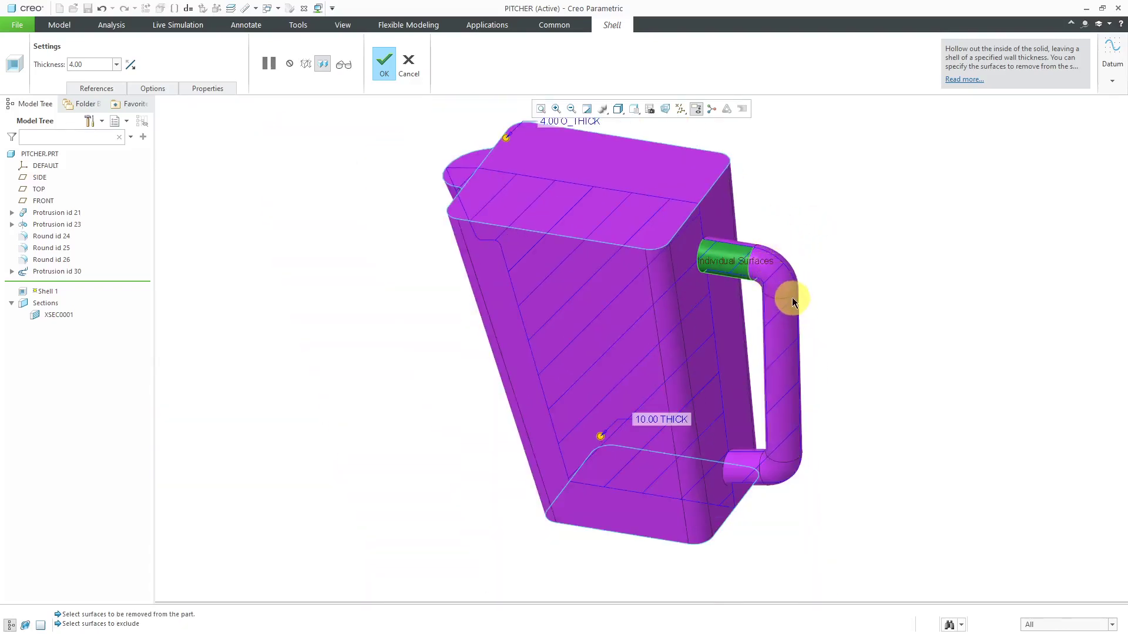
{"action": "left_click", "coordinate": [784, 282]}
{"action": "left_click", "coordinate": [776, 331], "text": "ctrl"}
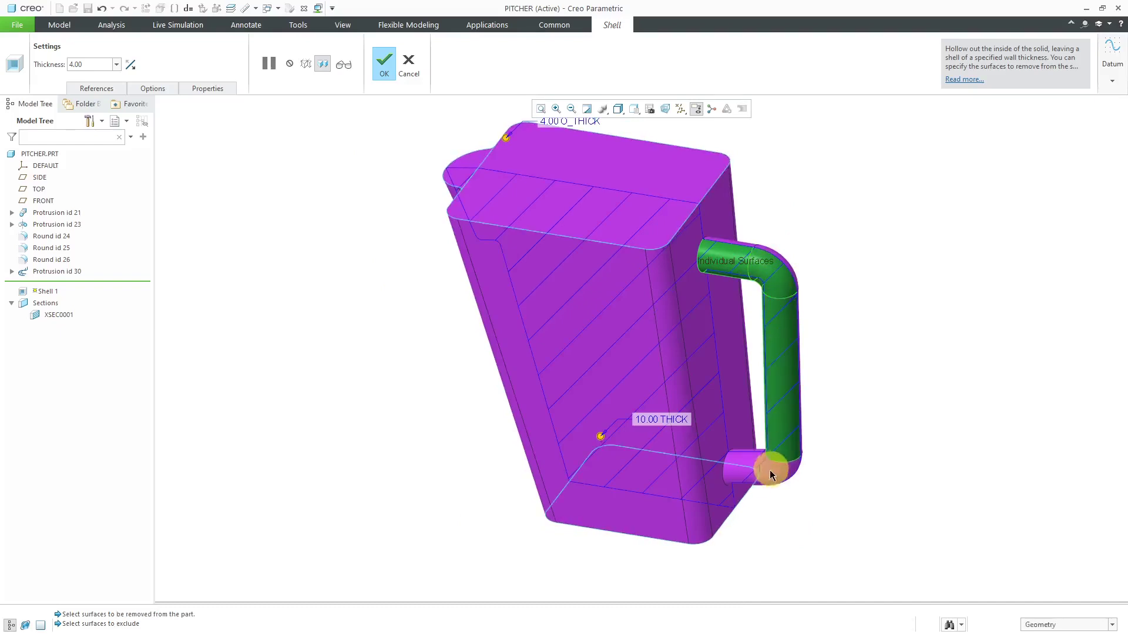
{"action": "left_click", "coordinate": [770, 468], "text": "ctrl"}
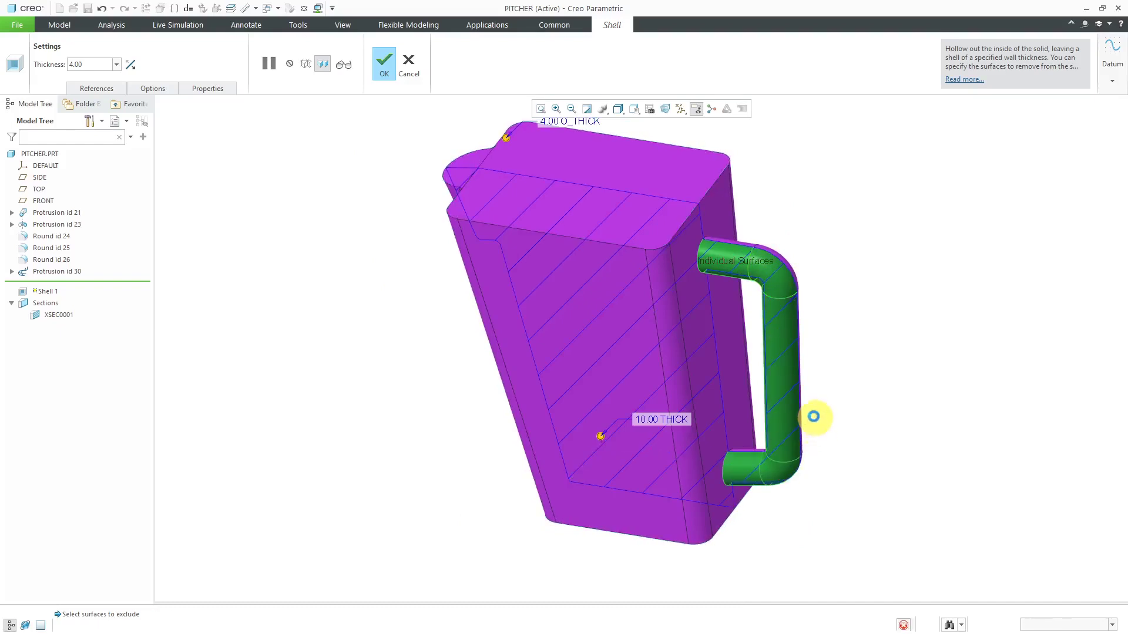
Exclude the remaining handle surfaces: lower cylinder, bends, vertical section and upper cylinder.
{"action": "middle_click_drag", "start_coordinate": [813, 415], "coordinate": [803, 472]}
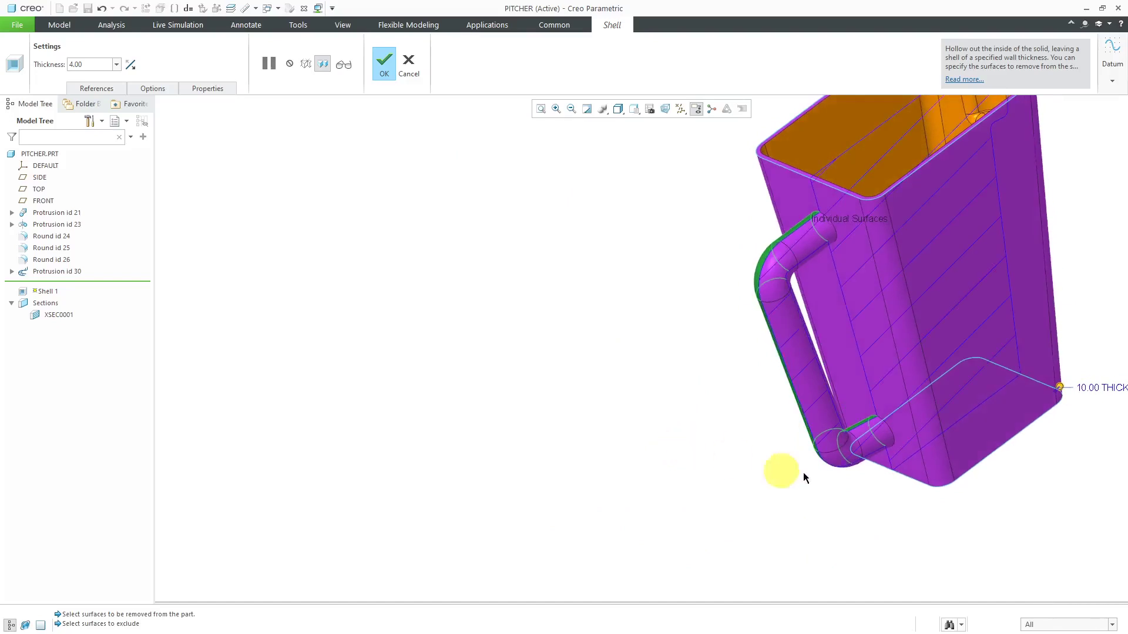
{"action": "left_click", "coordinate": [878, 441], "text": "ctrl"}
{"action": "left_click", "coordinate": [855, 453], "text": "ctrl"}
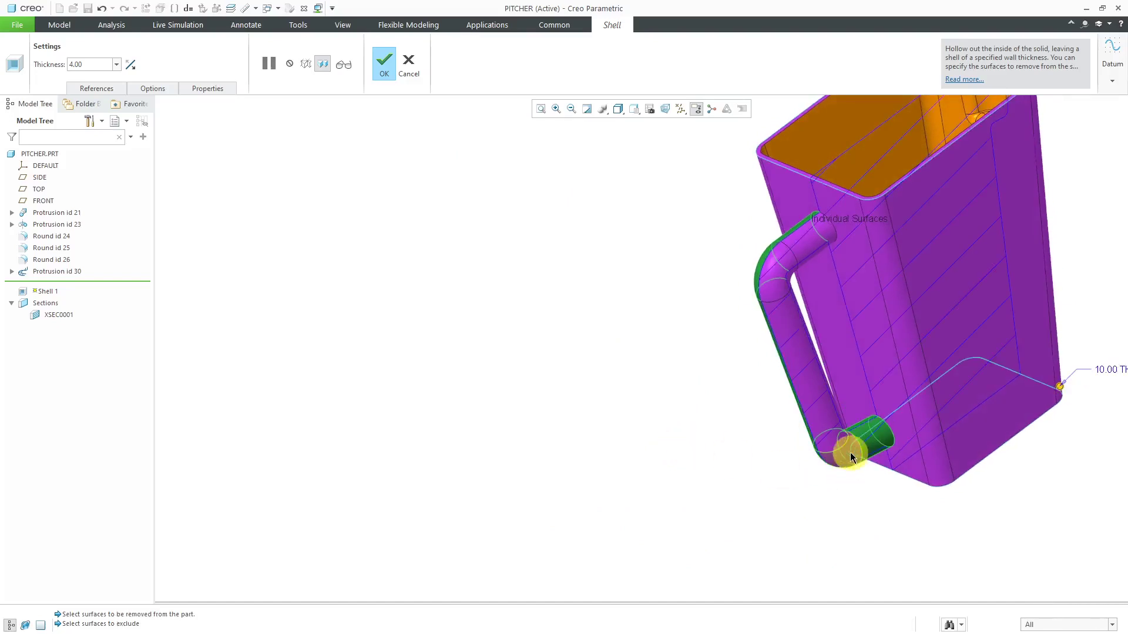
{"action": "left_click", "coordinate": [833, 444], "text": "ctrl"}
{"action": "left_click", "coordinate": [788, 303], "text": "ctrl"}
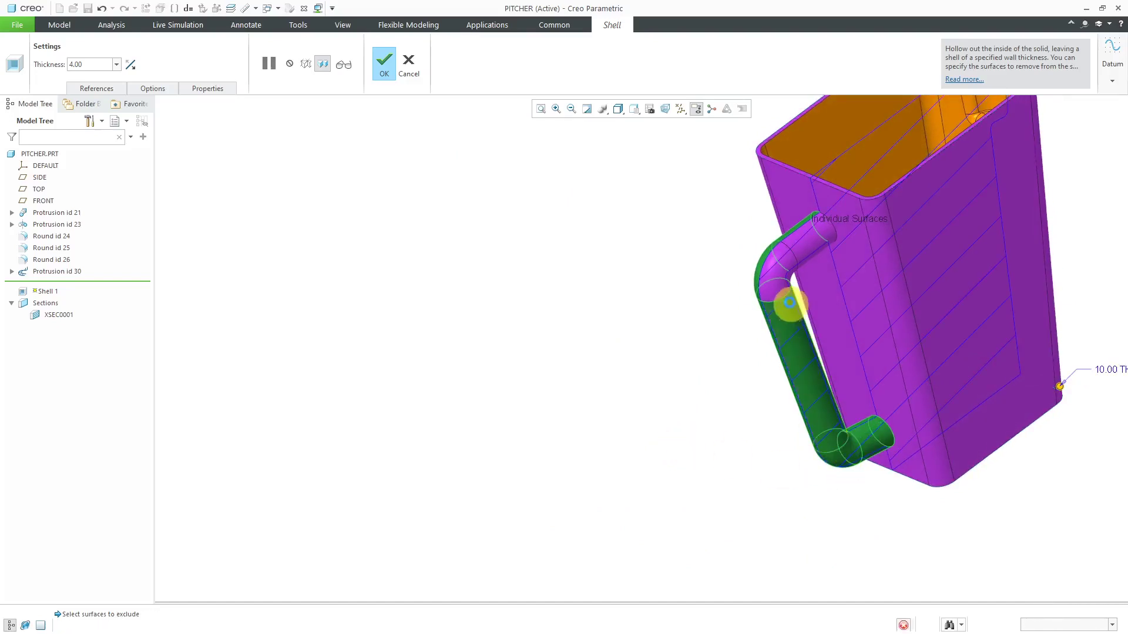
{"action": "left_click", "coordinate": [772, 285], "text": "ctrl"}
{"action": "left_click", "coordinate": [805, 241], "text": "ctrl"}
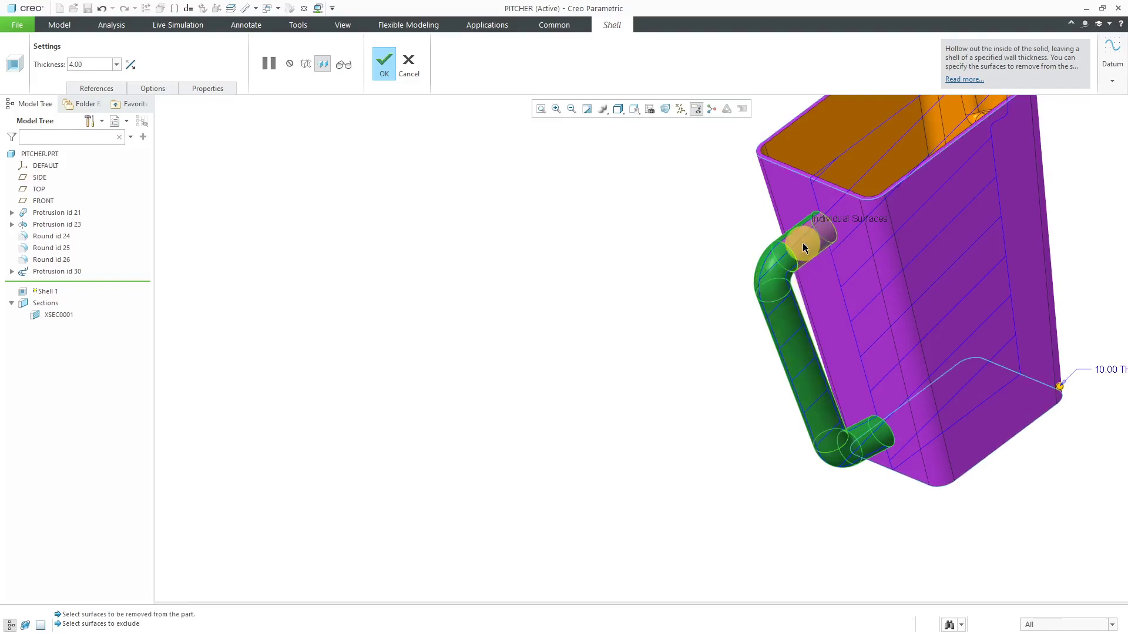
{"action": "scroll", "coordinate": [606, 403], "scroll_direction": "down", "scroll_amount": 3}
{"action": "middle_click_drag", "start_coordinate": [652, 384], "coordinate": [808, 345]}
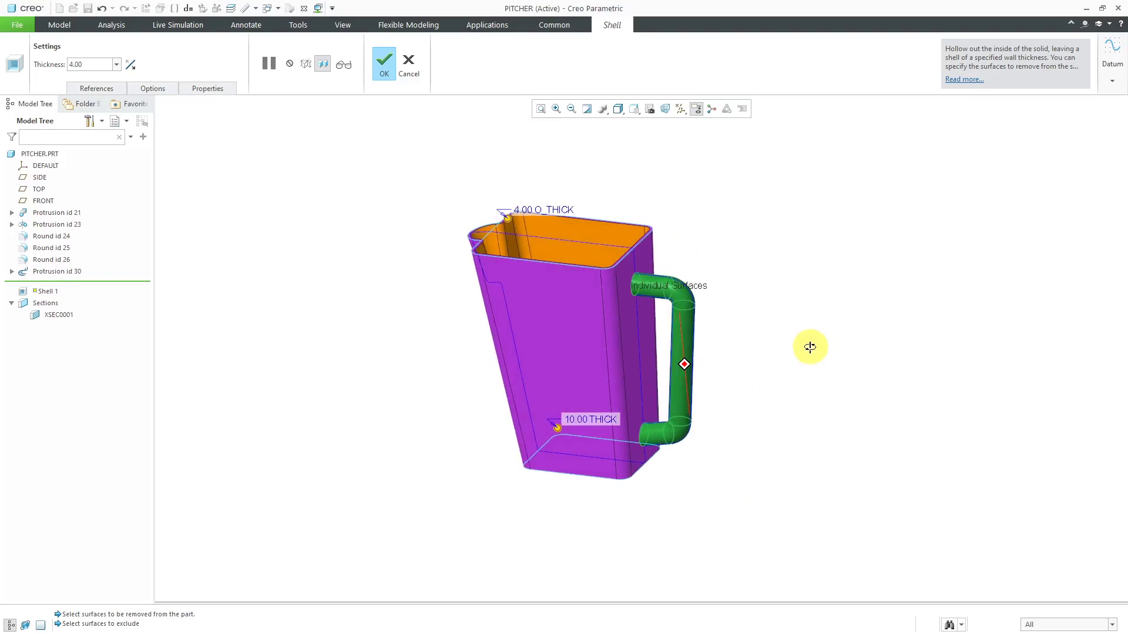
{"action": "scroll", "coordinate": [625, 344], "scroll_direction": "up", "scroll_amount": 3}
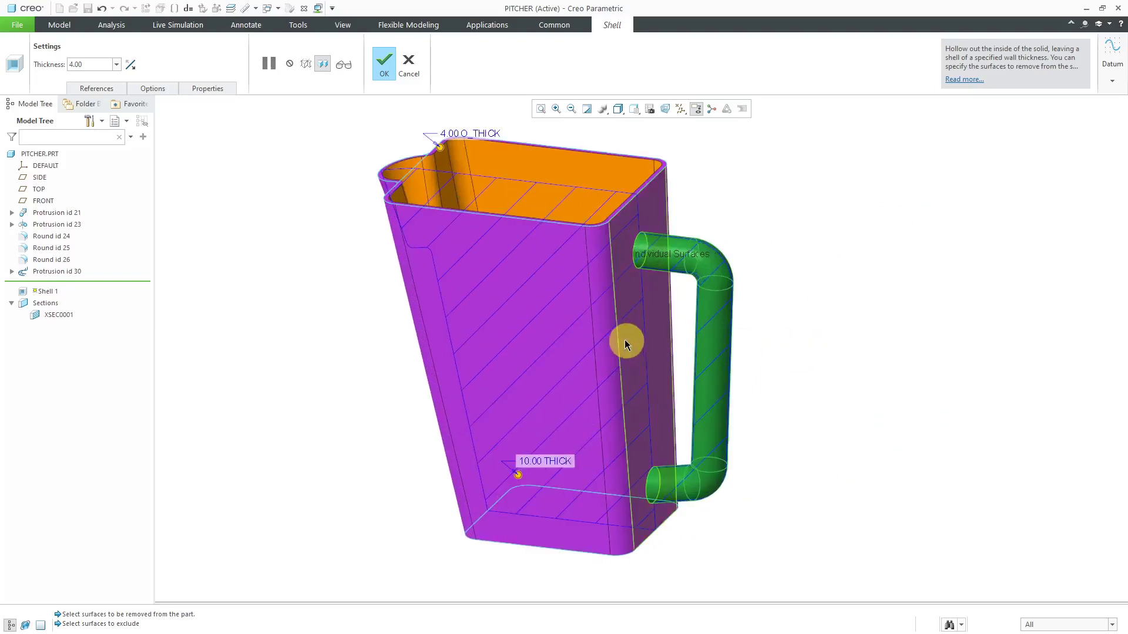
Finish the pitcher shell and activate XSEC0001 to clip the model.
{"action": "left_click", "coordinate": [379, 67]}
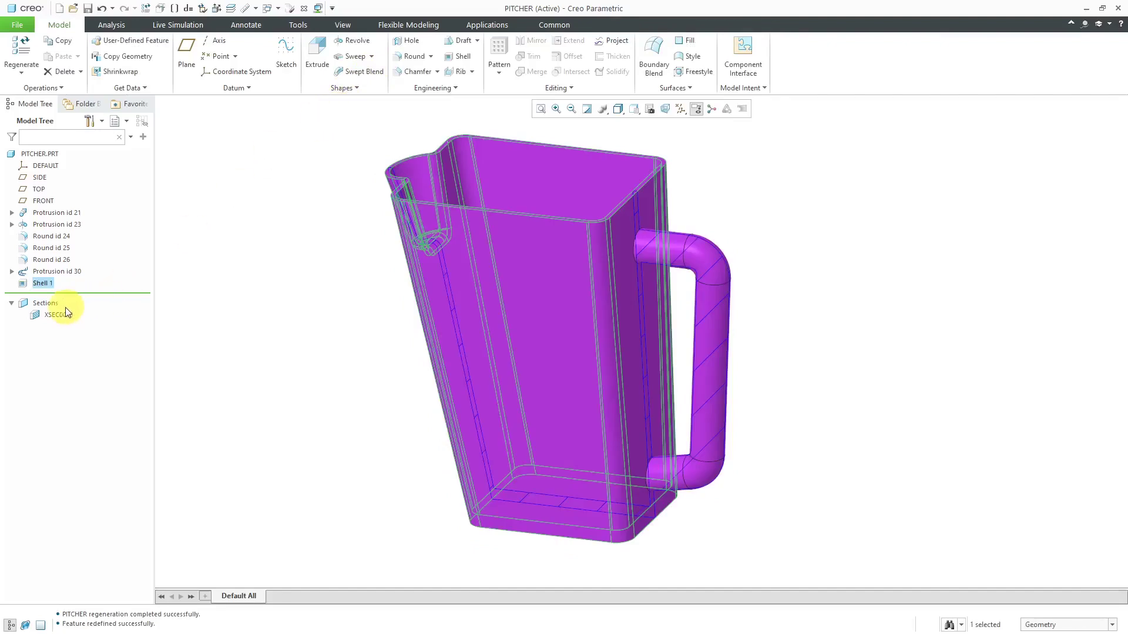
{"action": "right_click", "coordinate": [59, 315]}
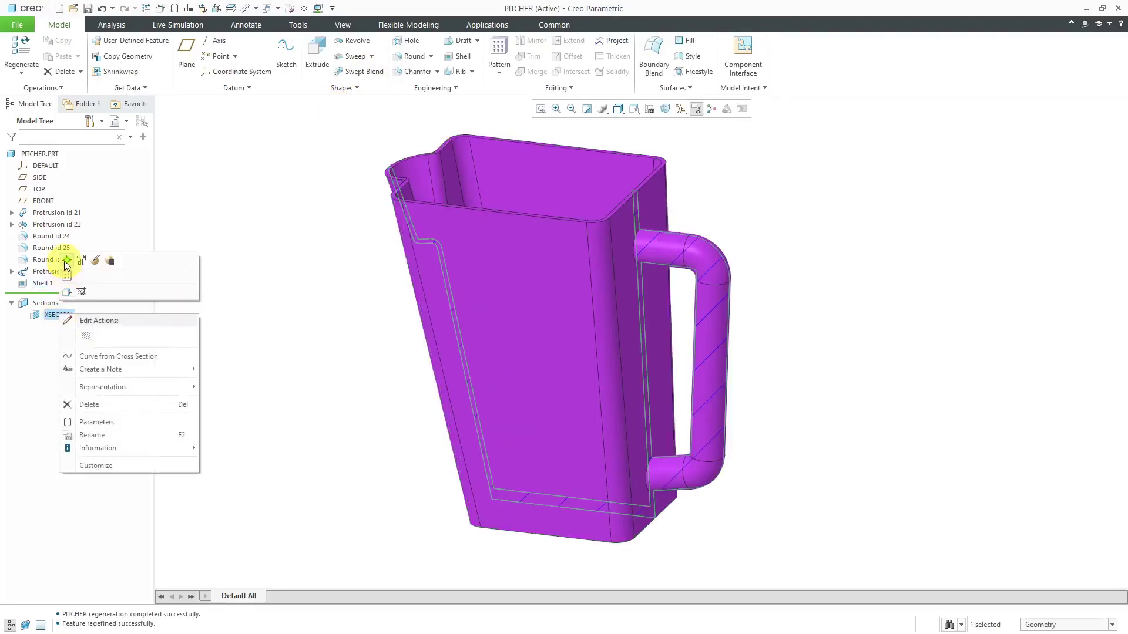
{"action": "left_click", "coordinate": [70, 259]}
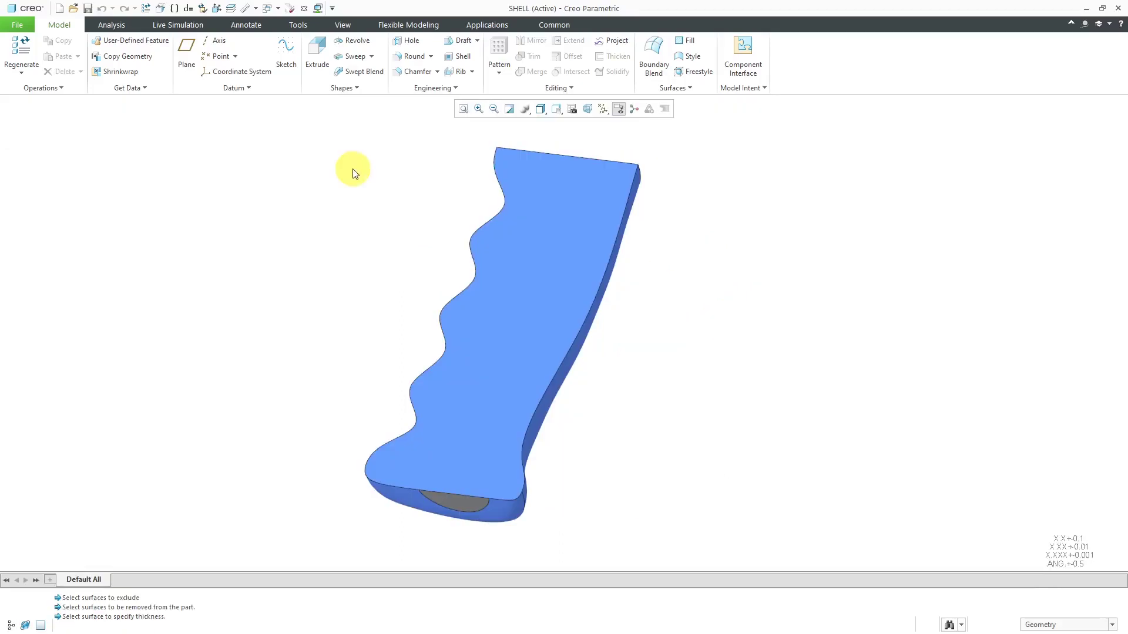
Select the grip's top face and start a shell that removes it.
{"action": "left_click", "coordinate": [568, 253]}
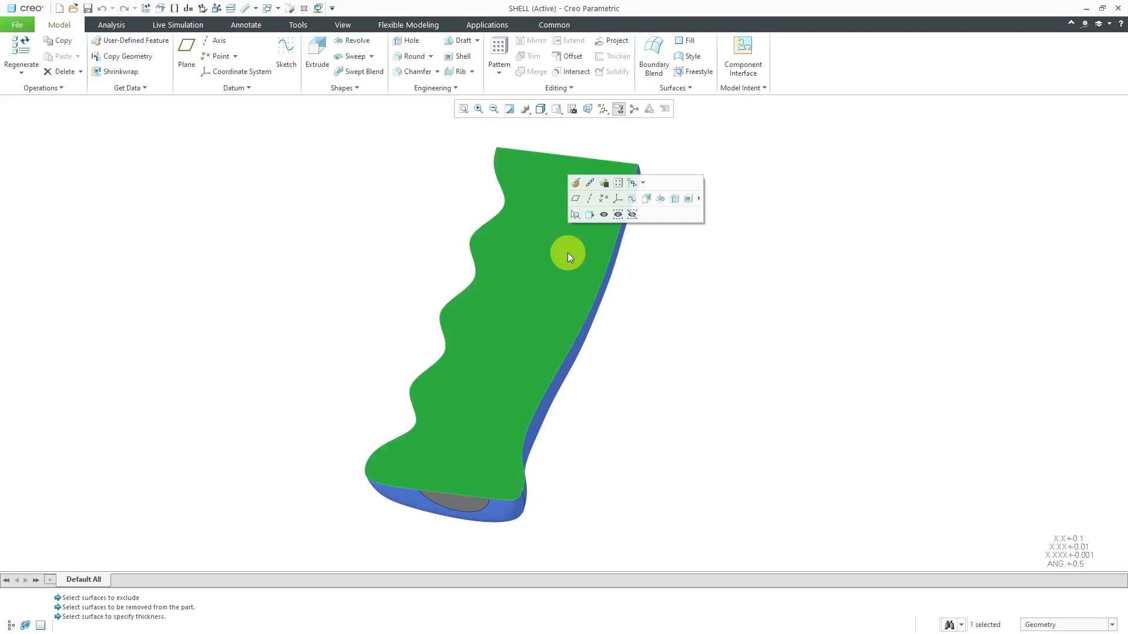
{"action": "left_click", "coordinate": [688, 203]}
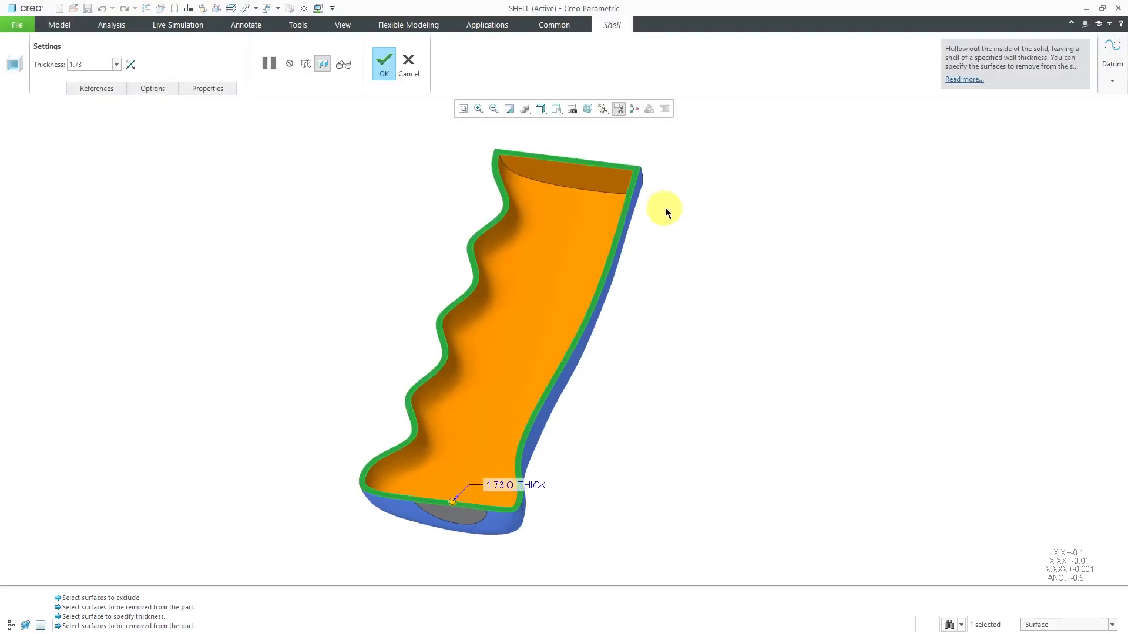
Also remove the grip's bottom end face and give the top end wall 25.00 thickness.
{"action": "left_click", "coordinate": [97, 88]}
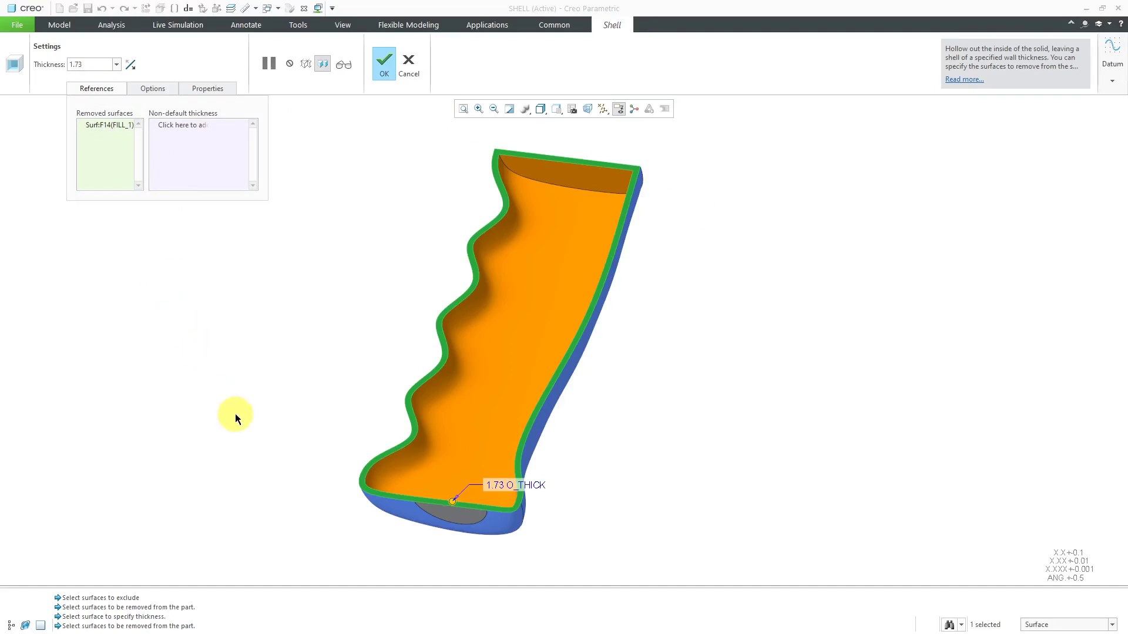
{"action": "left_click", "coordinate": [460, 516], "text": "ctrl"}
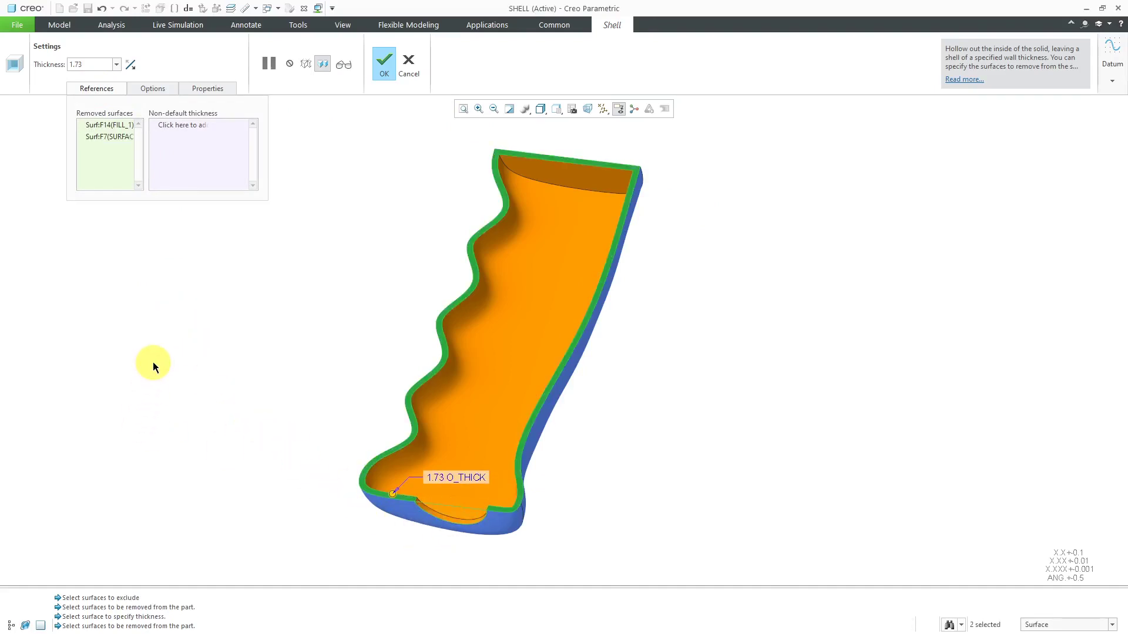
{"action": "left_click", "coordinate": [199, 126]}
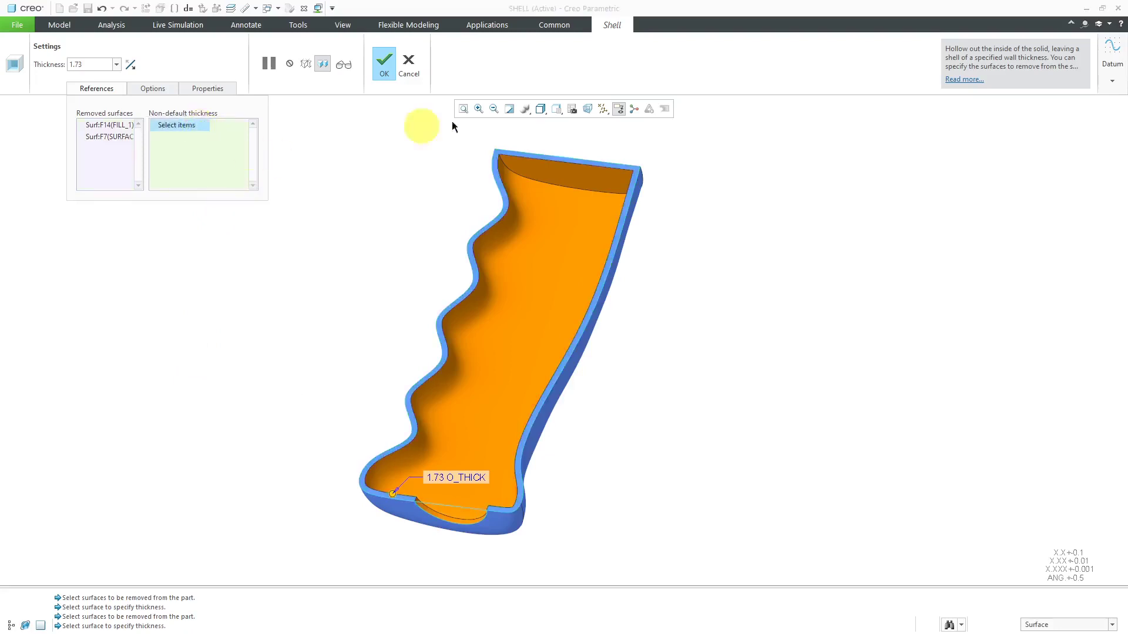
{"action": "left_click", "coordinate": [587, 171]}
{"action": "left_click_drag", "start_coordinate": [587, 171], "coordinate": [565, 191]}
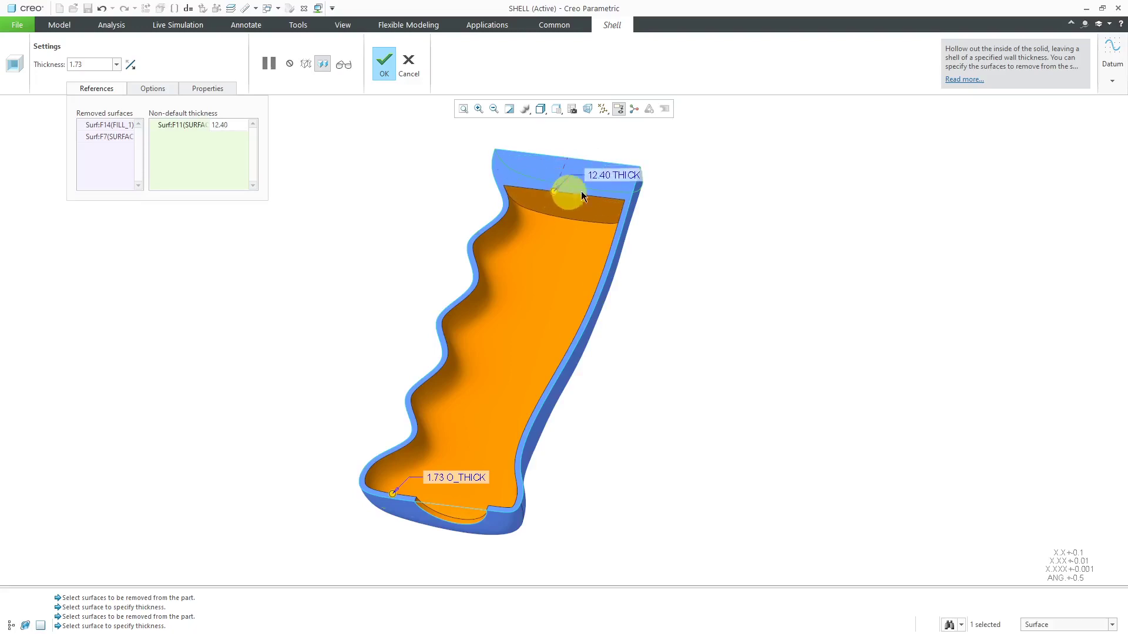
{"action": "double_click", "coordinate": [599, 178]}
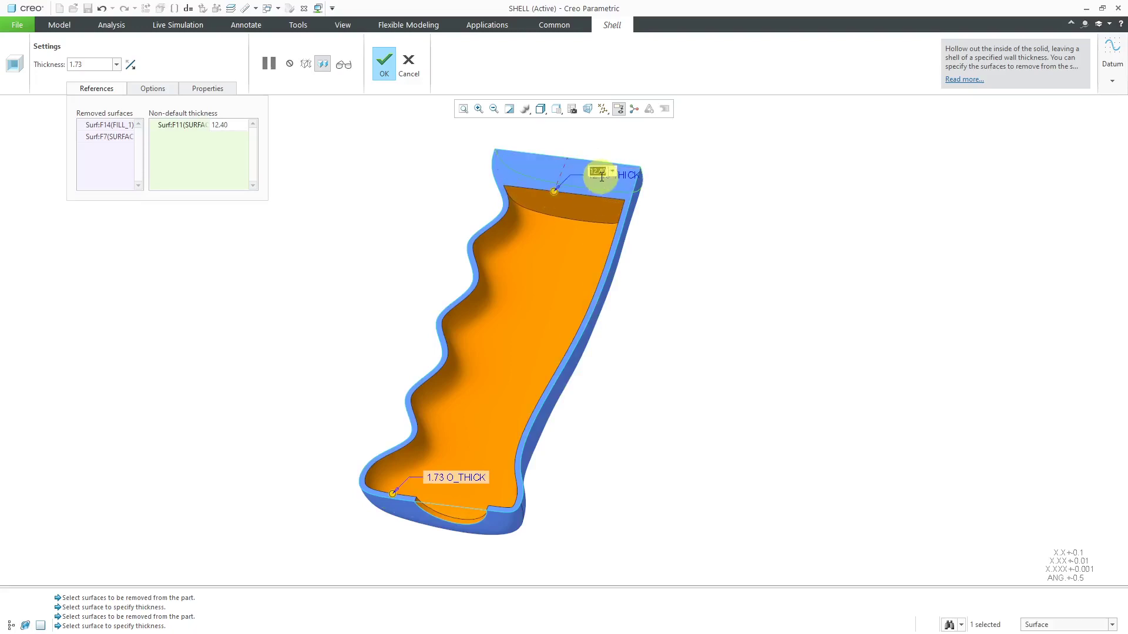
{"action": "type", "text": "25"}
{"action": "key", "text": "Return"}
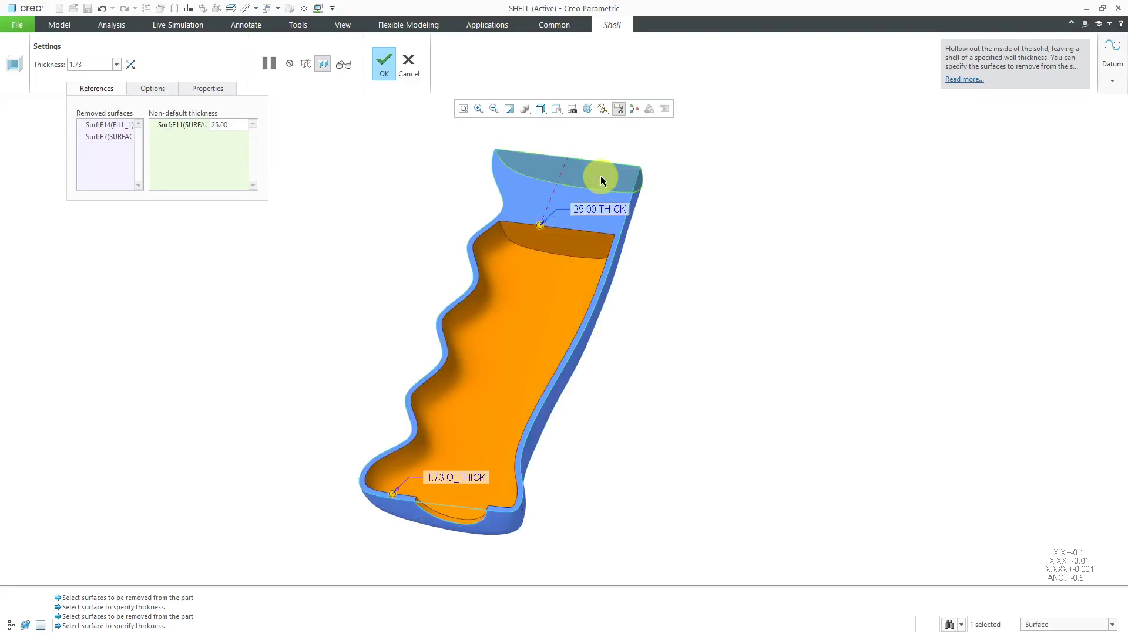
Set the grip's overall wall thickness to 2.00 and complete the shell.
{"action": "double_click", "coordinate": [440, 479]}
{"action": "type", "text": "2"}
{"action": "key", "text": "Return"}
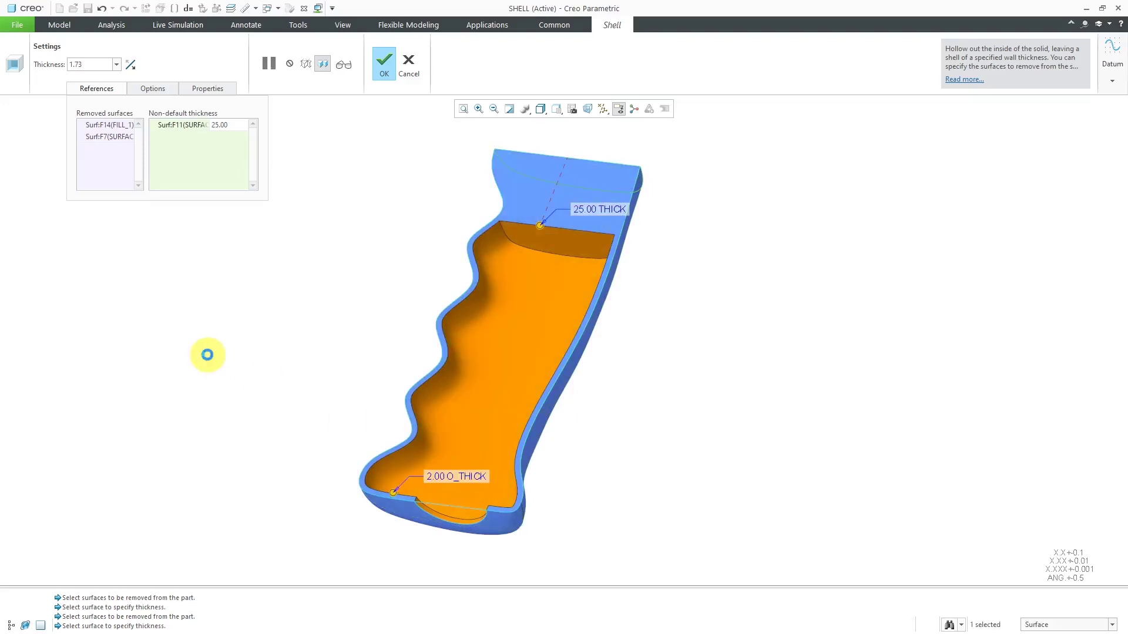
{"action": "middle_click", "coordinate": [265, 318]}
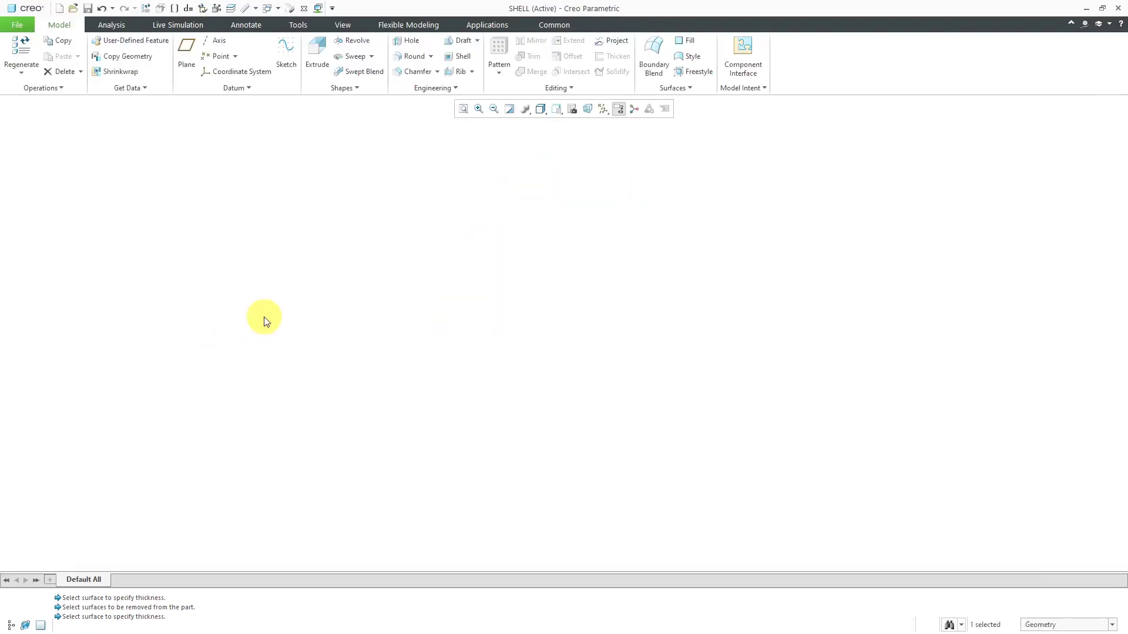
{"action": "left_click", "coordinate": [264, 321]}
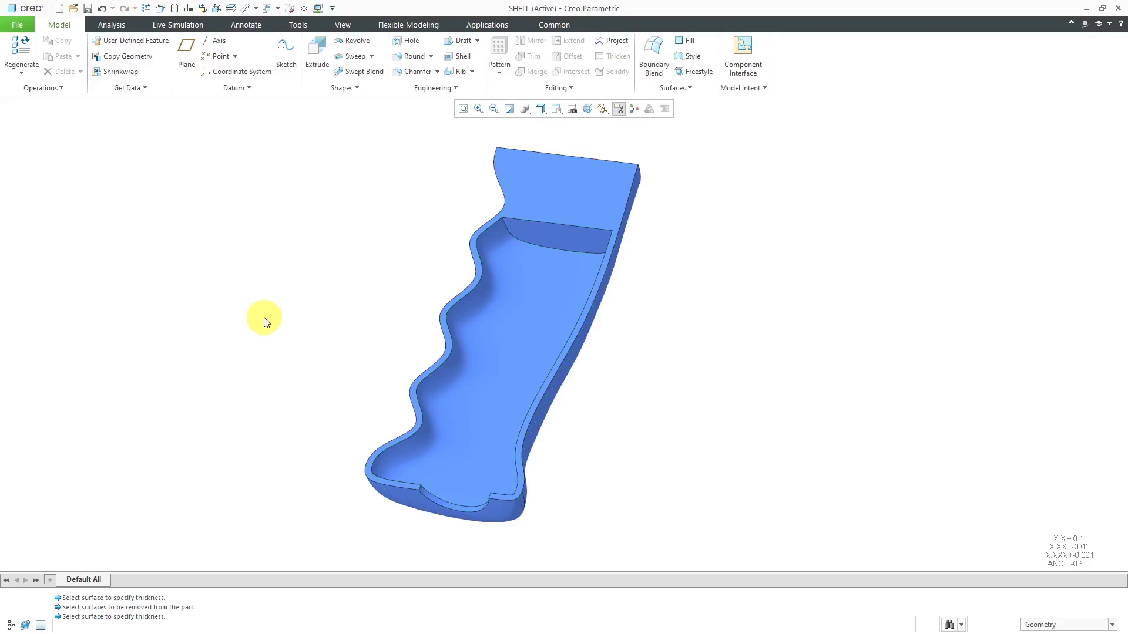